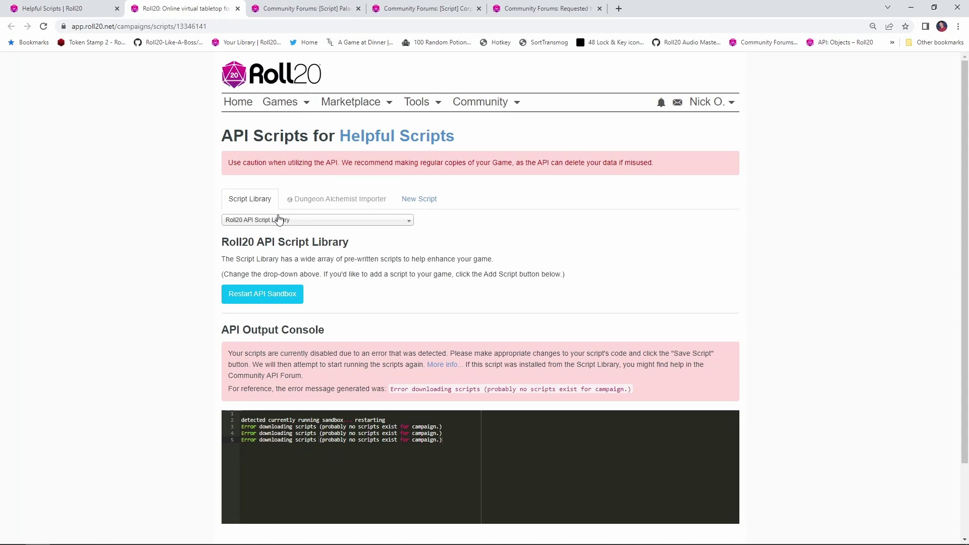
Step: Find the D&D 5E - PaladinAura script in the API script library and add it to the game
click(285, 222)
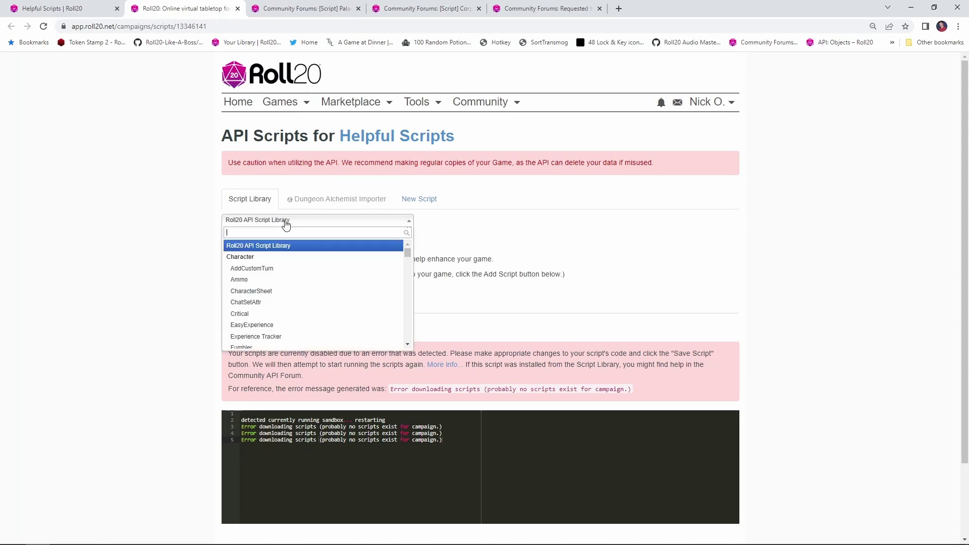
text(pala)
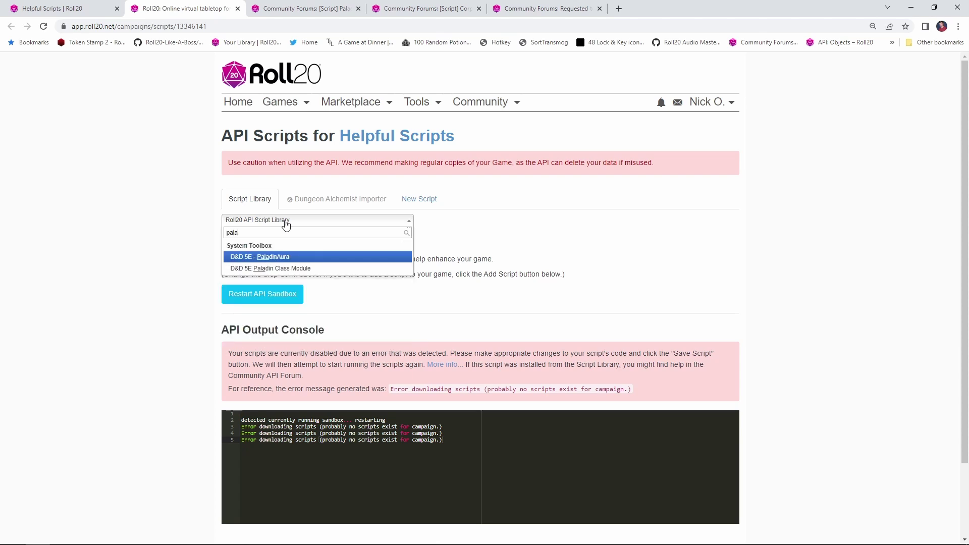
click(303, 258)
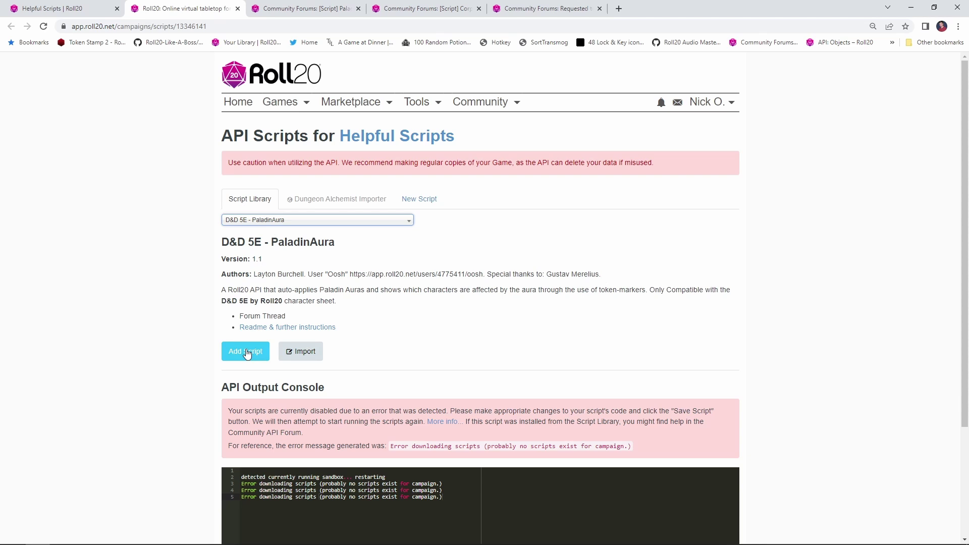
click(246, 350)
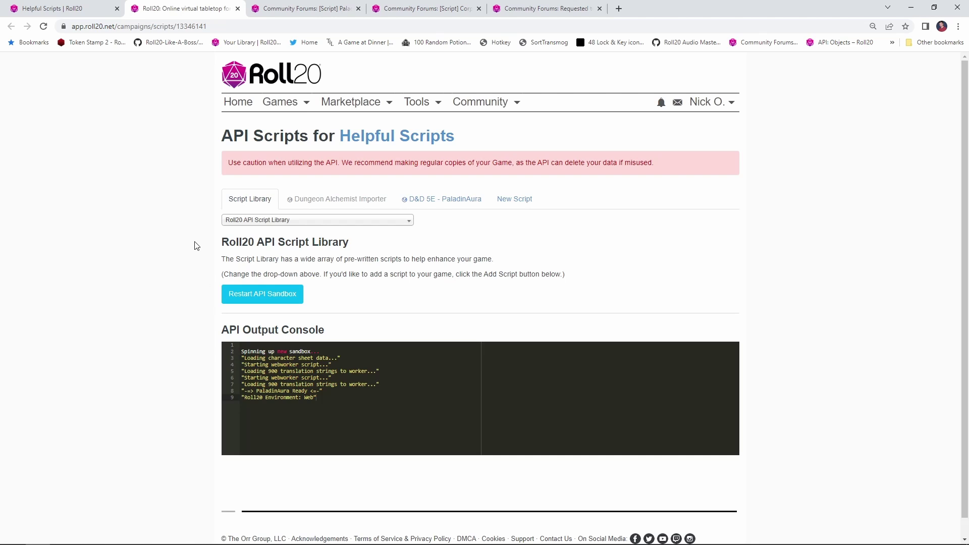
Step: Return to the game map and check the paladin class and Charisma details on Callia's character sheet
click(60, 9)
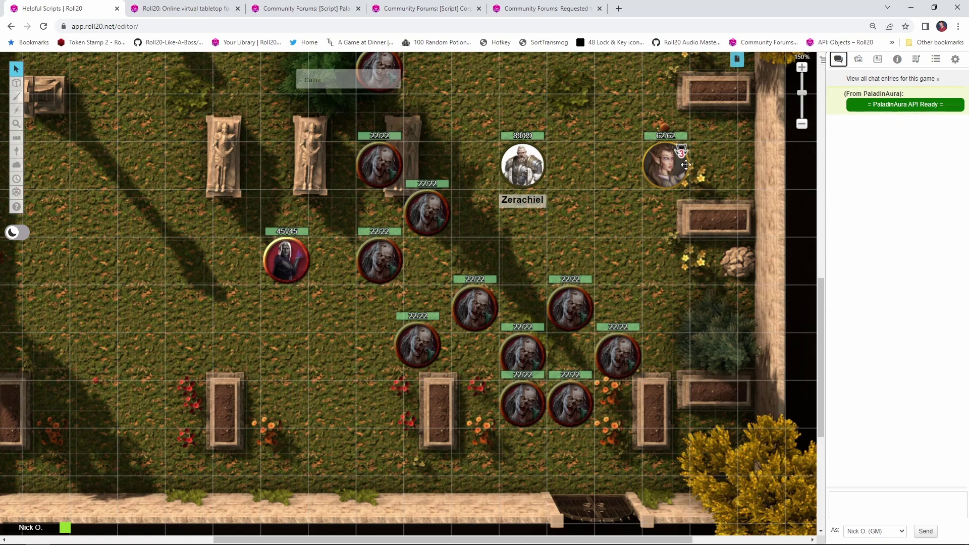
click(687, 170)
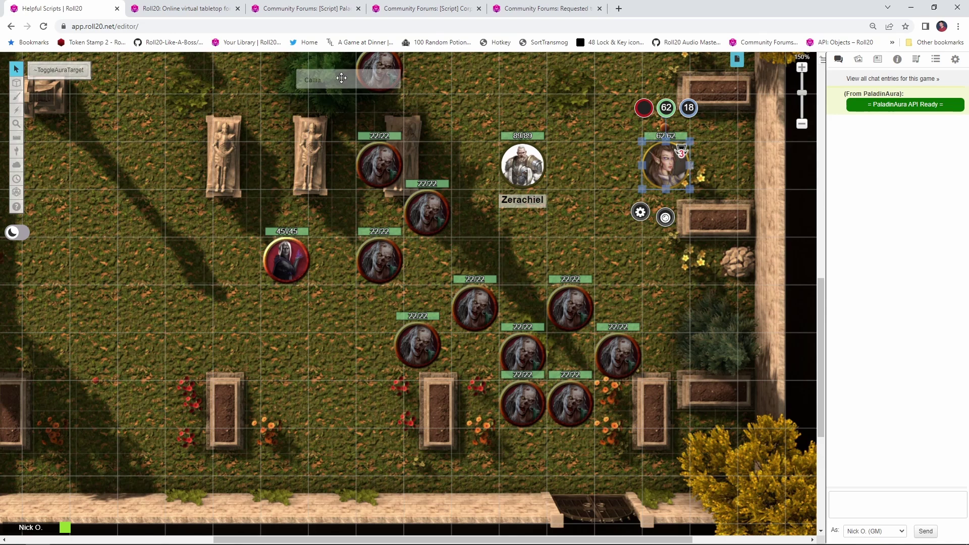
double_click(341, 78)
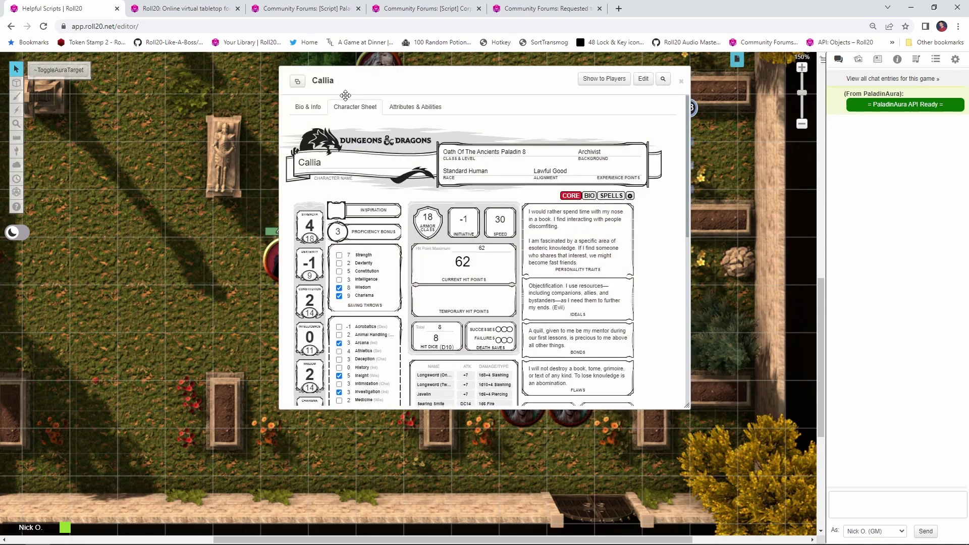
scroll(312, 218, down, 1)
scroll(311, 218, down, 2)
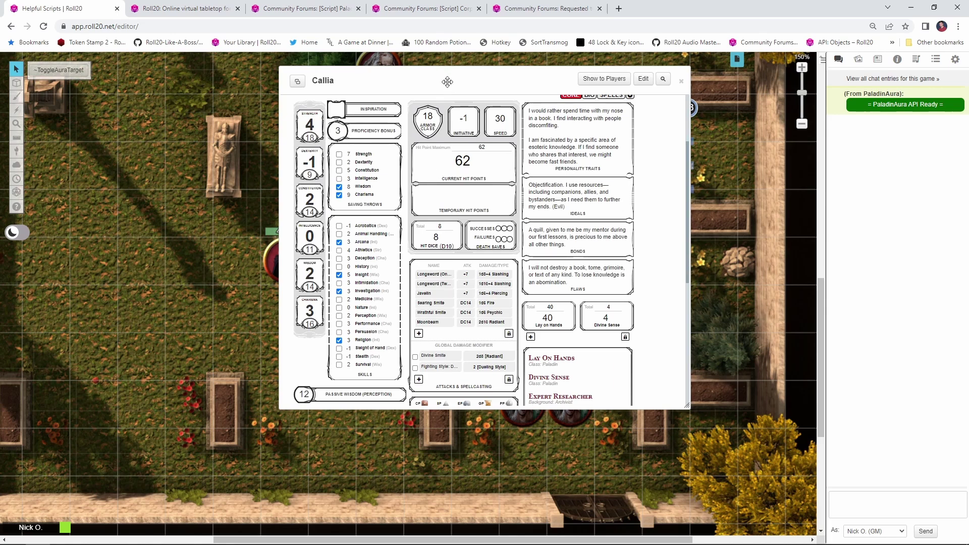
double_click(447, 81)
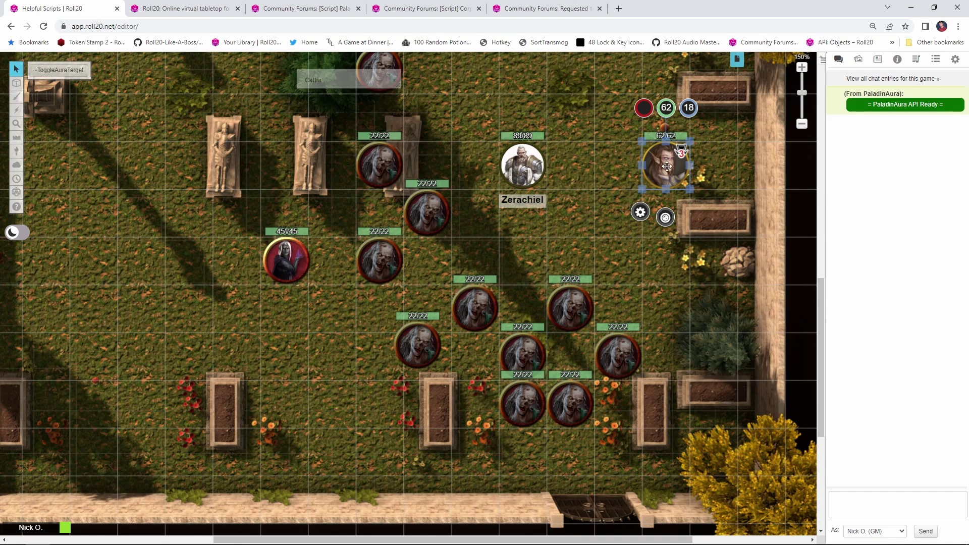
Step: Move Callia's token one square toward Zerachiel and roll a Constitution save from Zerachiel's character sheet
drag(666, 166, 623, 166)
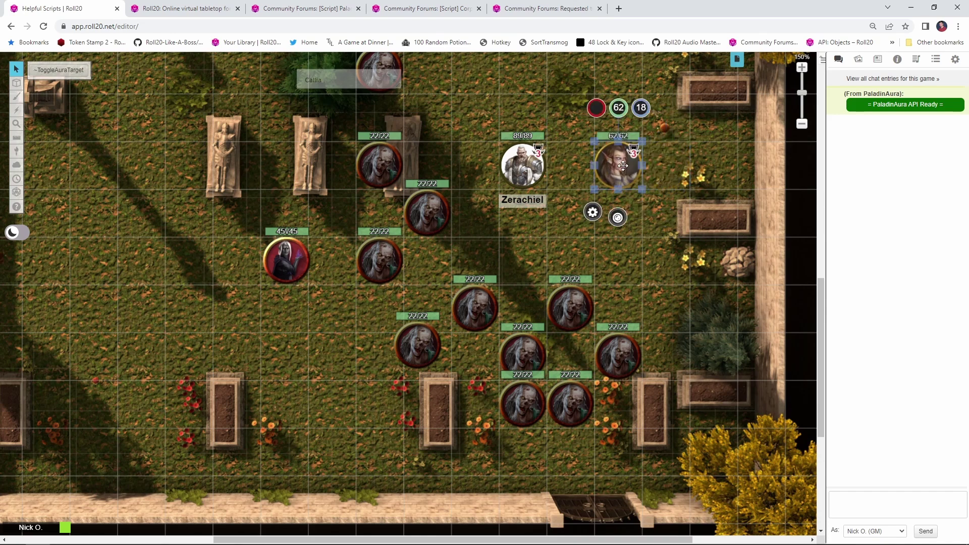
click(547, 158)
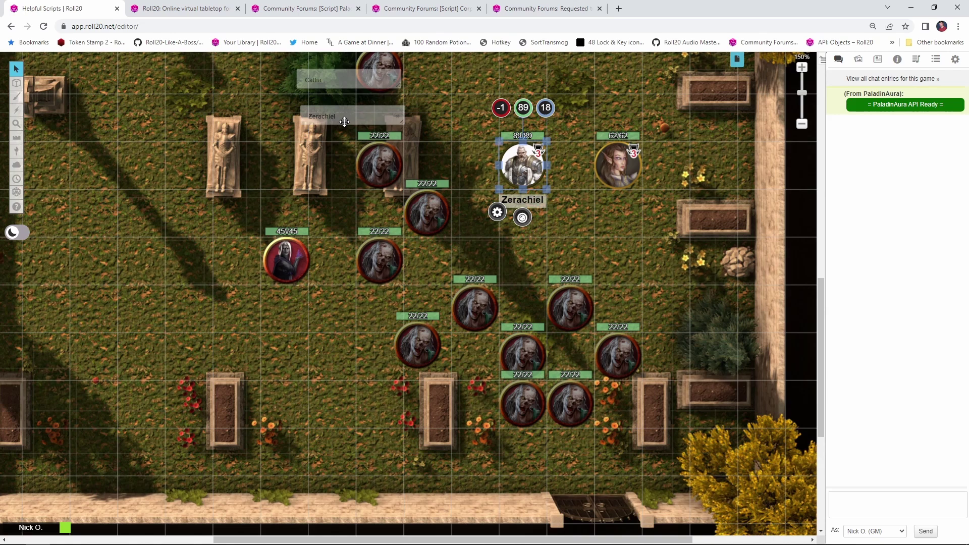
double_click(376, 115)
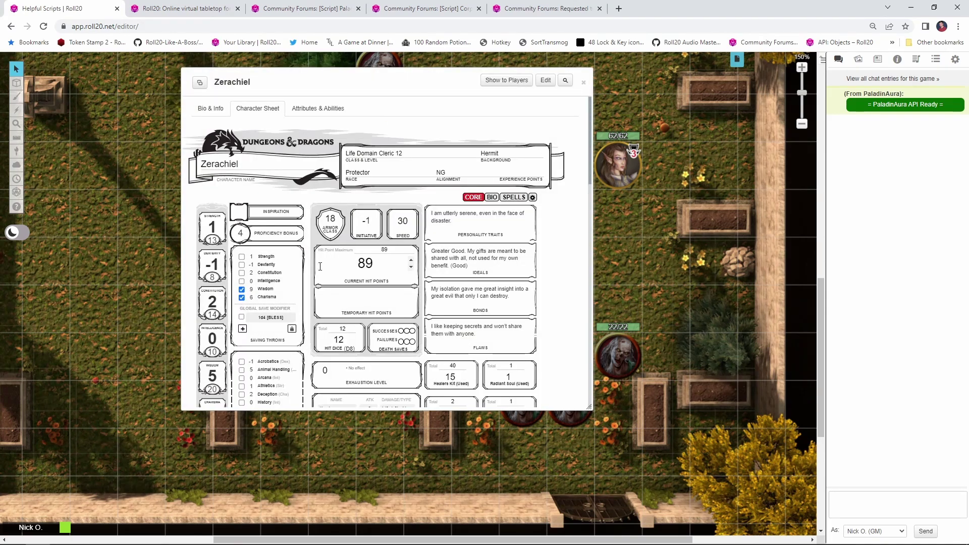
click(271, 275)
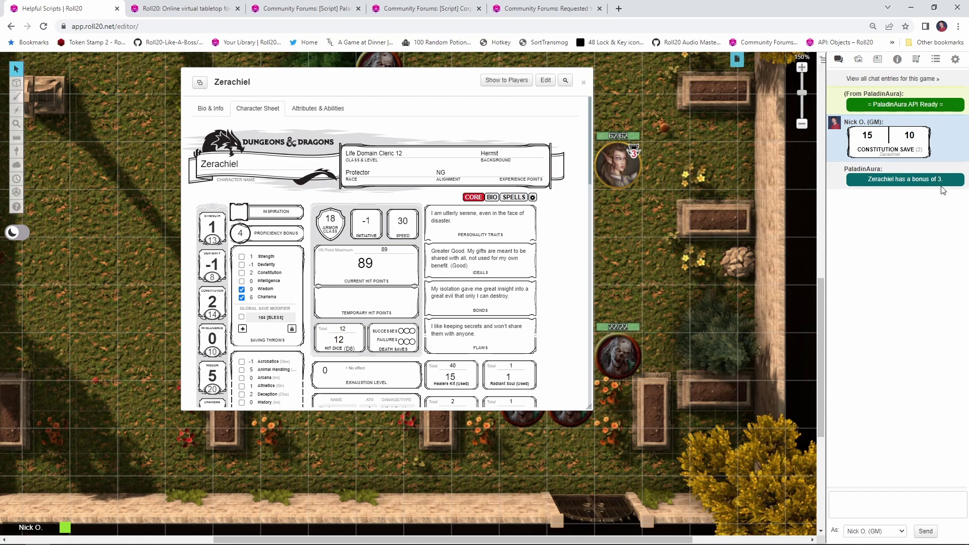
scroll(568, 238, down, 1)
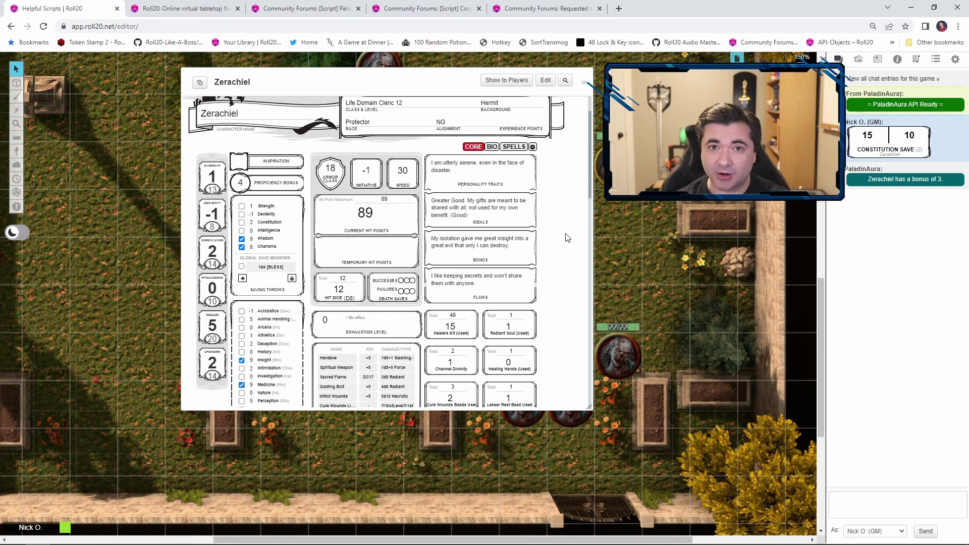
click(532, 148)
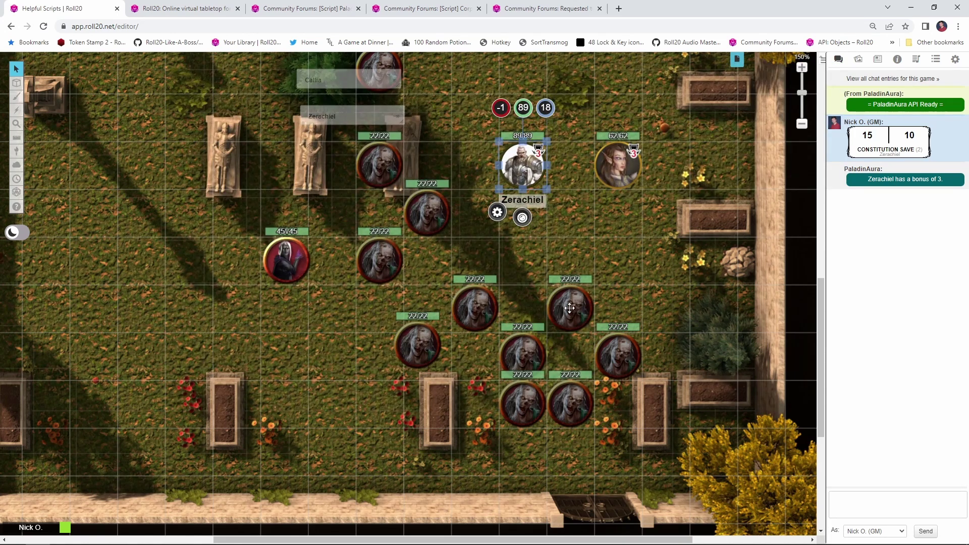
Step: Move the nearest zombie below Zerachiel and Callia up one square and exclude it from Callia's aura with ToggleAuraTarget
drag(573, 307, 573, 261)
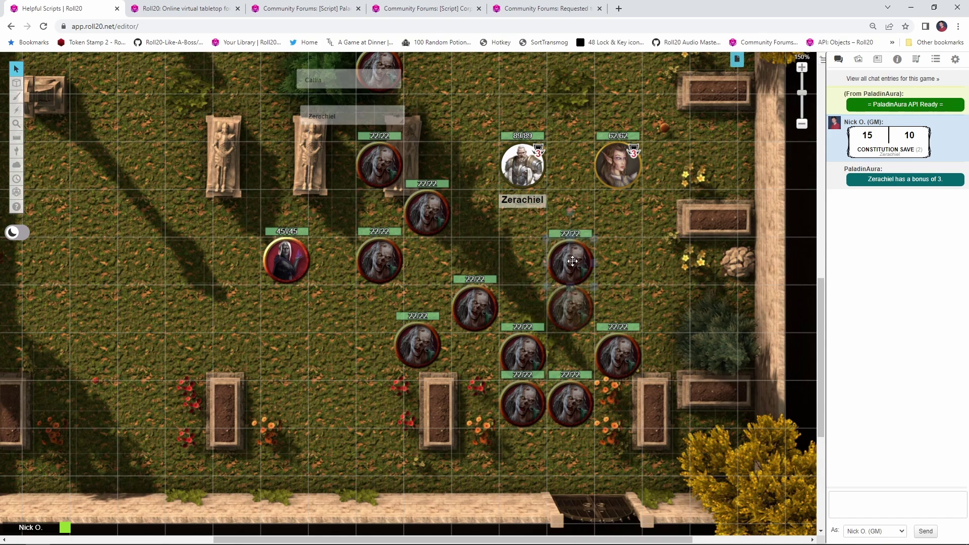
click(610, 260)
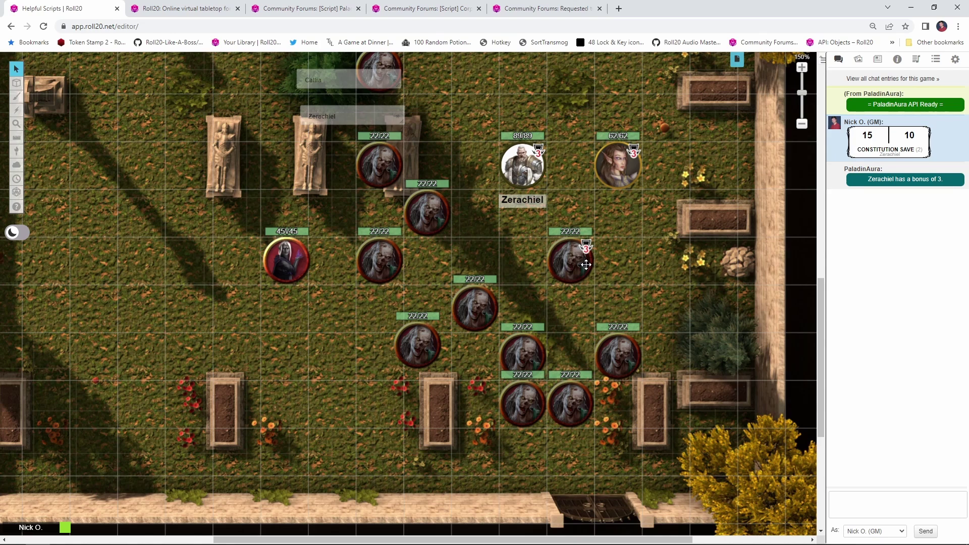
click(620, 166)
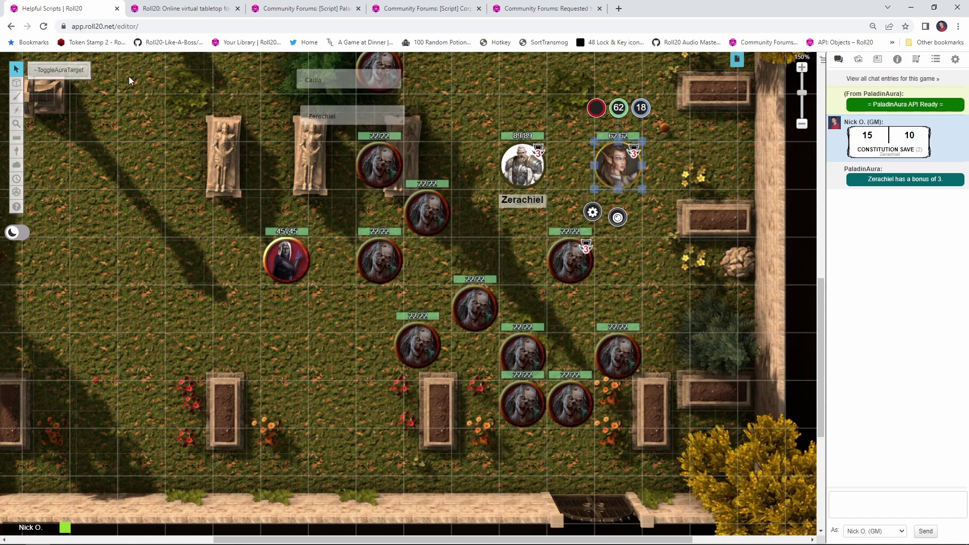
click(68, 71)
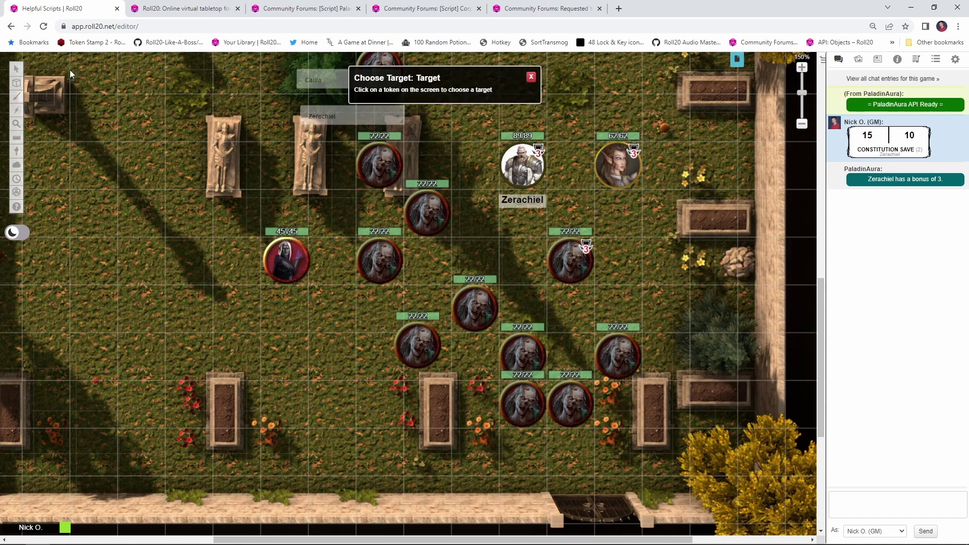
click(570, 253)
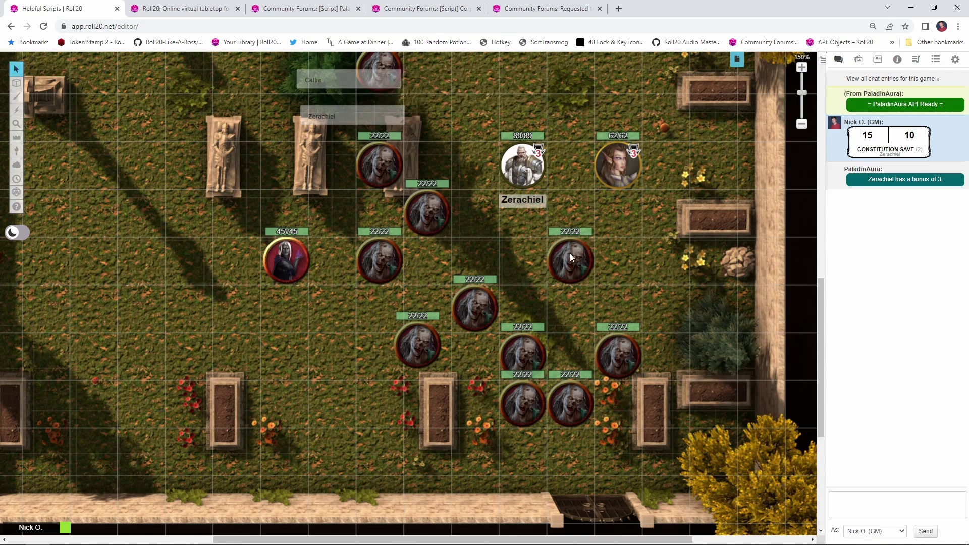
Step: Open the character sheet of the zombie nearest Callia and roll its Constitution
click(610, 274)
double_click(578, 272)
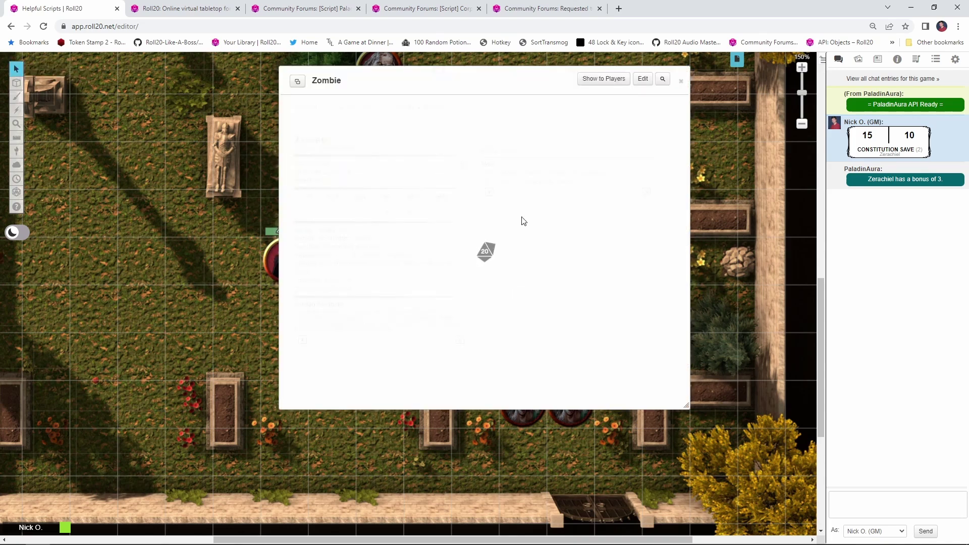
click(360, 201)
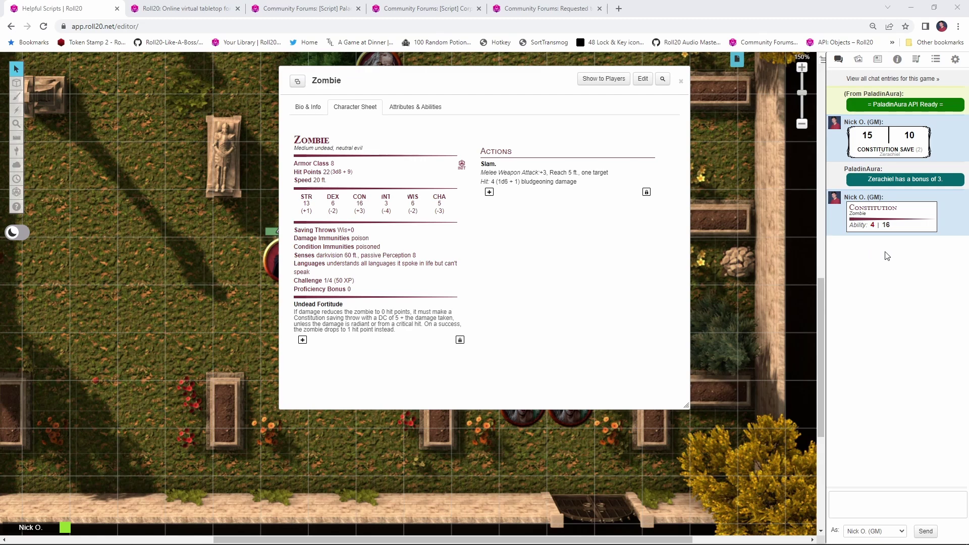
Step: Include the zombie in Callia's aura again with ToggleAuraTarget and repeat its Constitution roll
drag(526, 77, 352, 111)
click(613, 168)
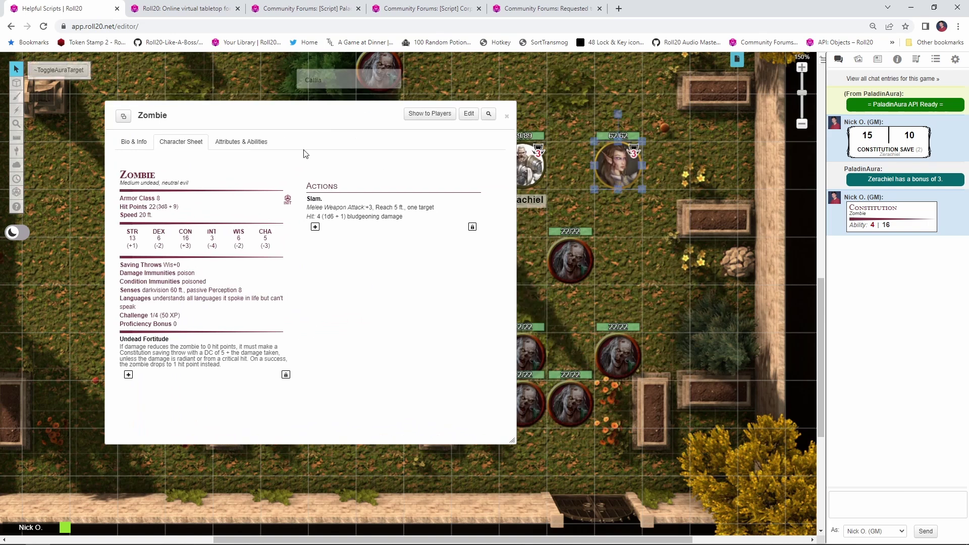
click(82, 73)
click(576, 264)
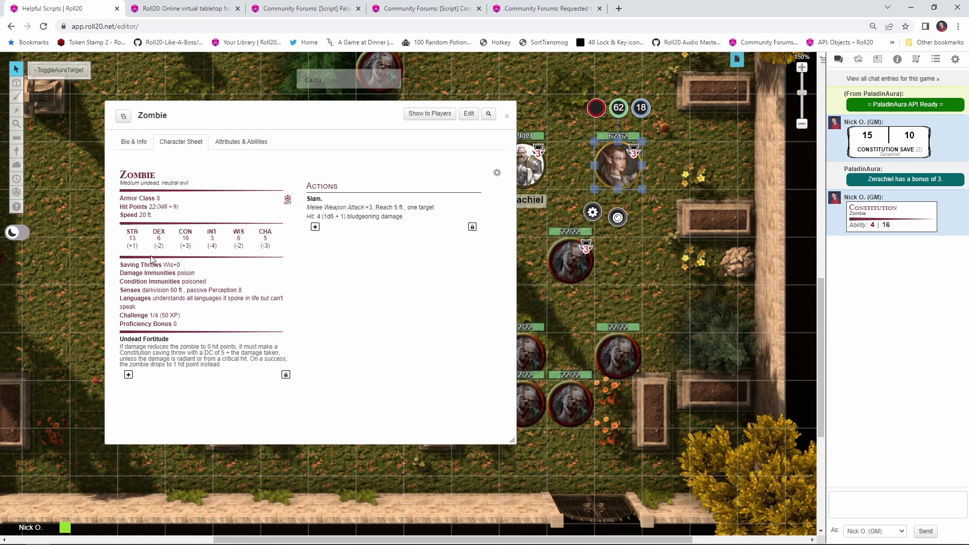
click(186, 233)
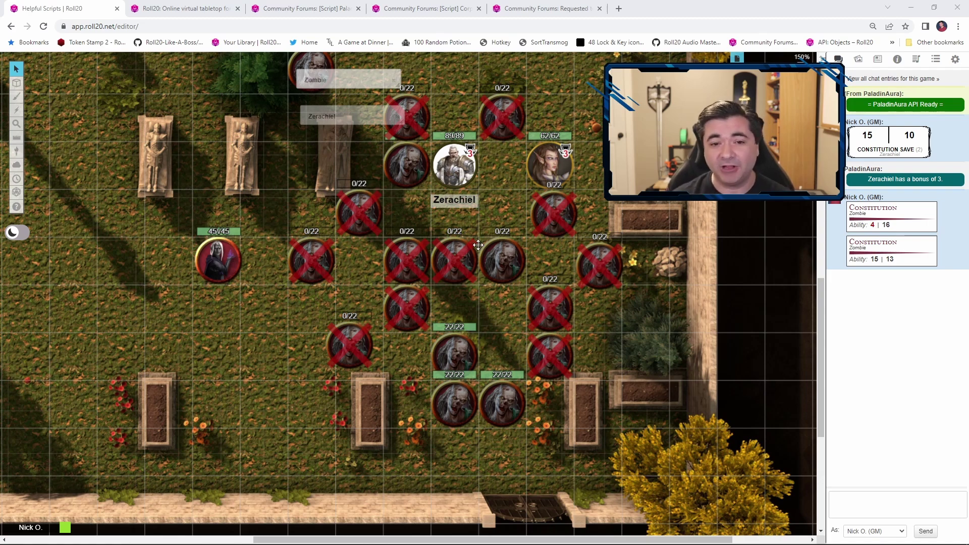
click(402, 179)
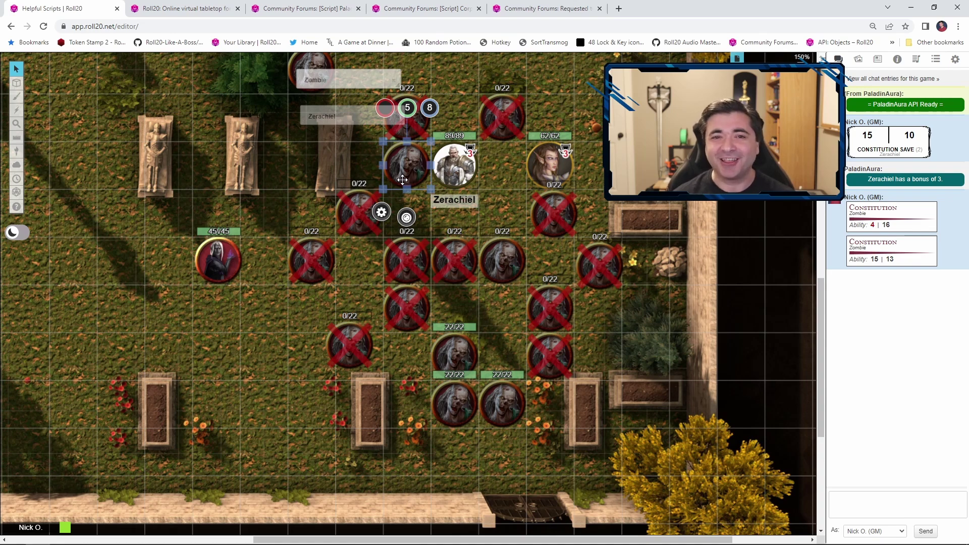
click(365, 160)
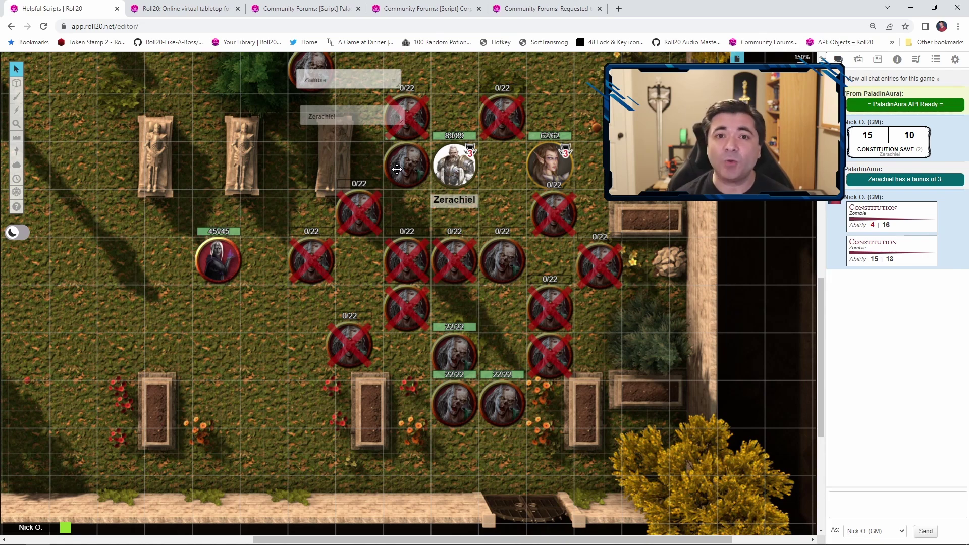
Step: Go to the CorpseCart forum thread, follow its code link and open the raw CorpseCart.js source
key(ctrl+4)
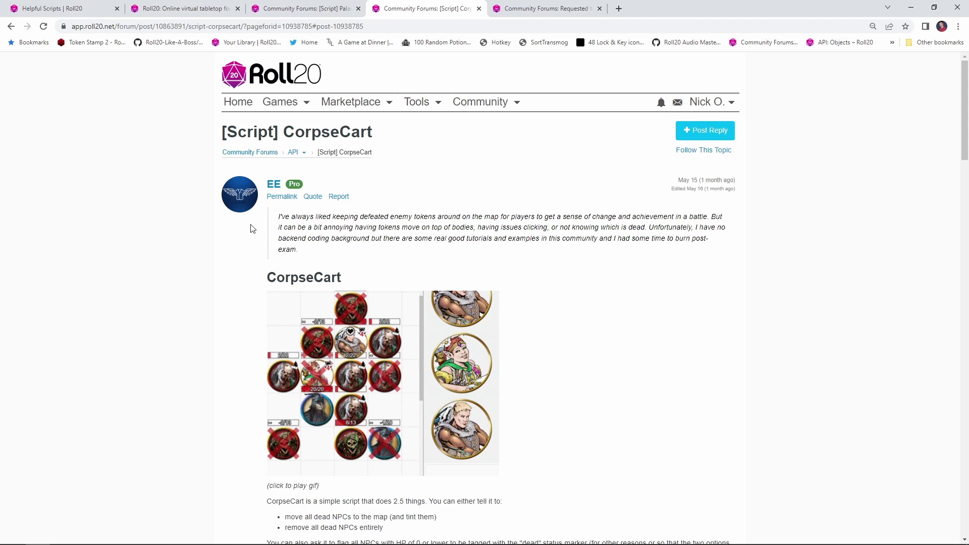
scroll(253, 229, down, 6)
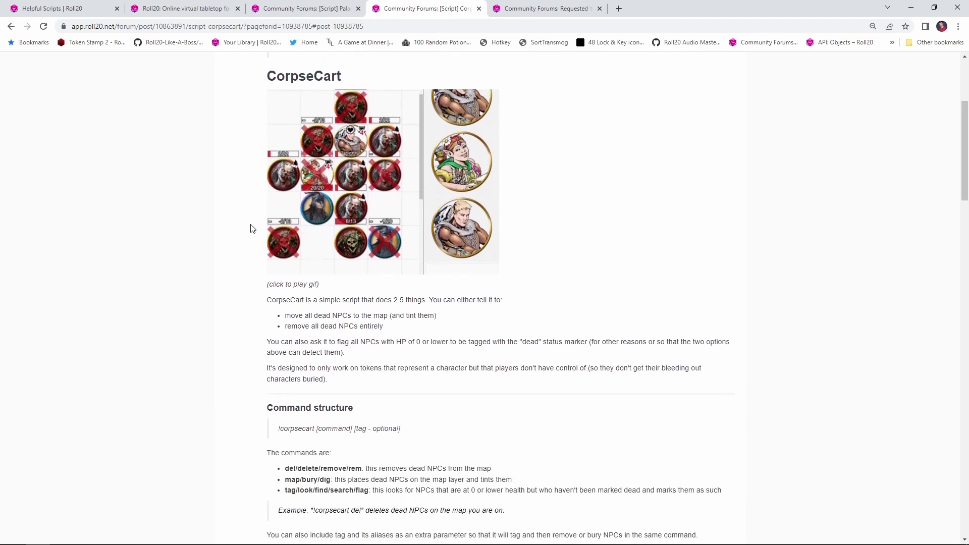
scroll(251, 228, down, 3)
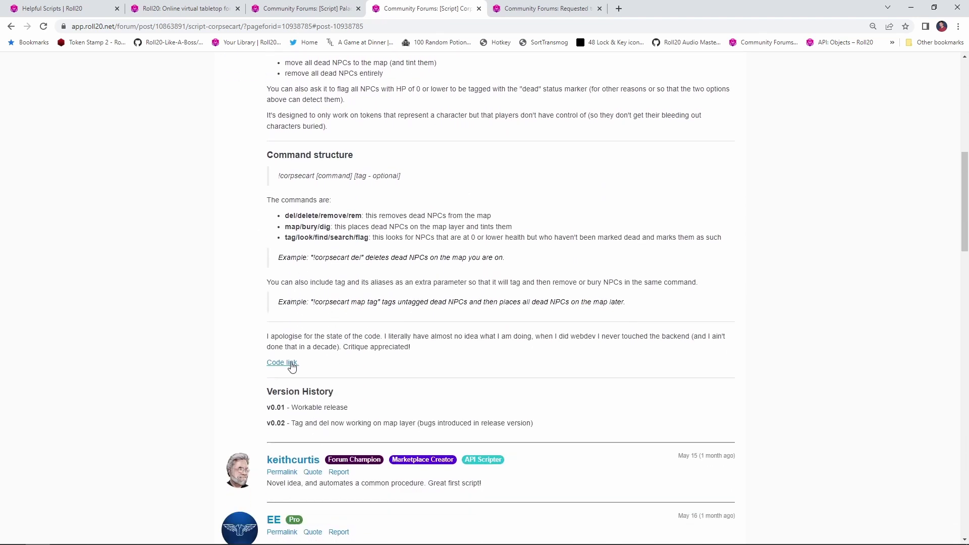
click(286, 365)
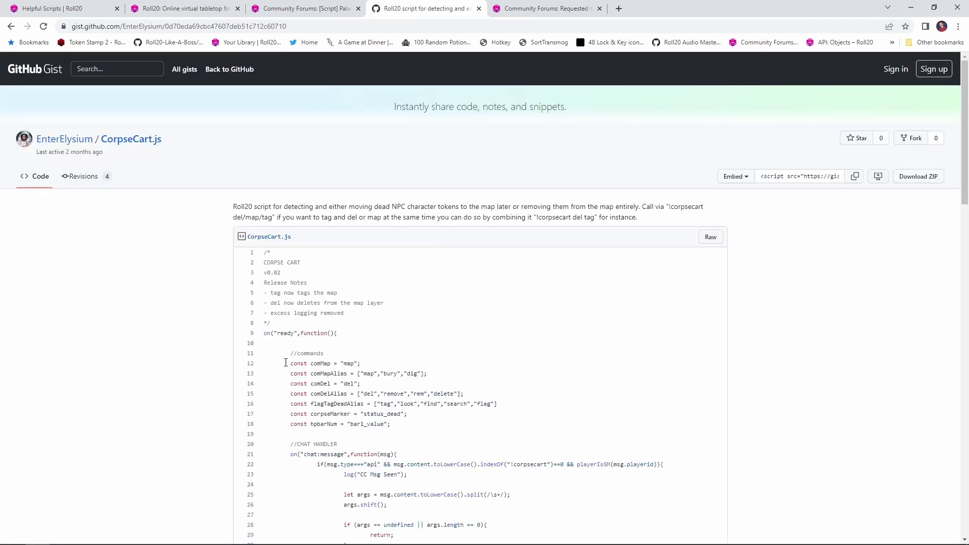
click(706, 237)
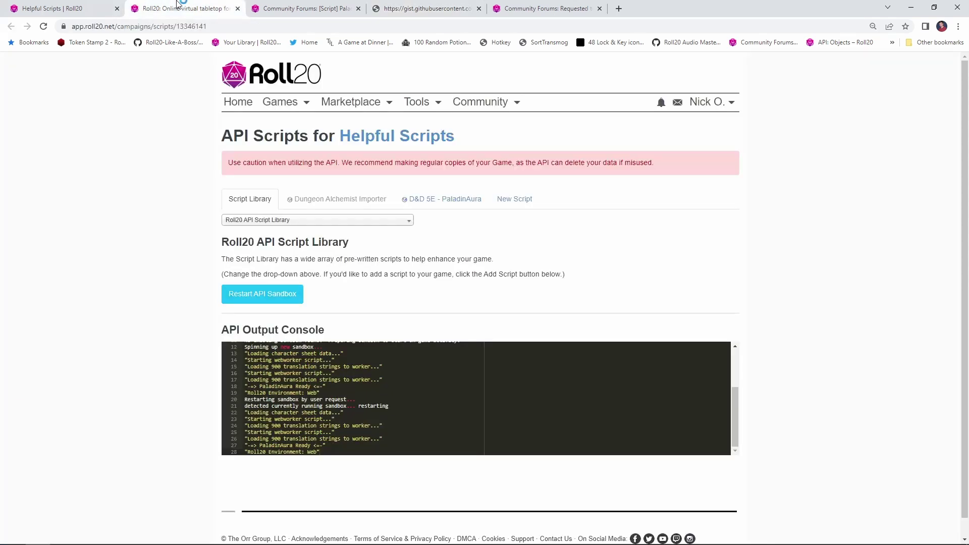
Step: Create a new API script named corpsecart, paste in the CorpseCart code and save it
click(522, 204)
triple_click(308, 221)
text(co)
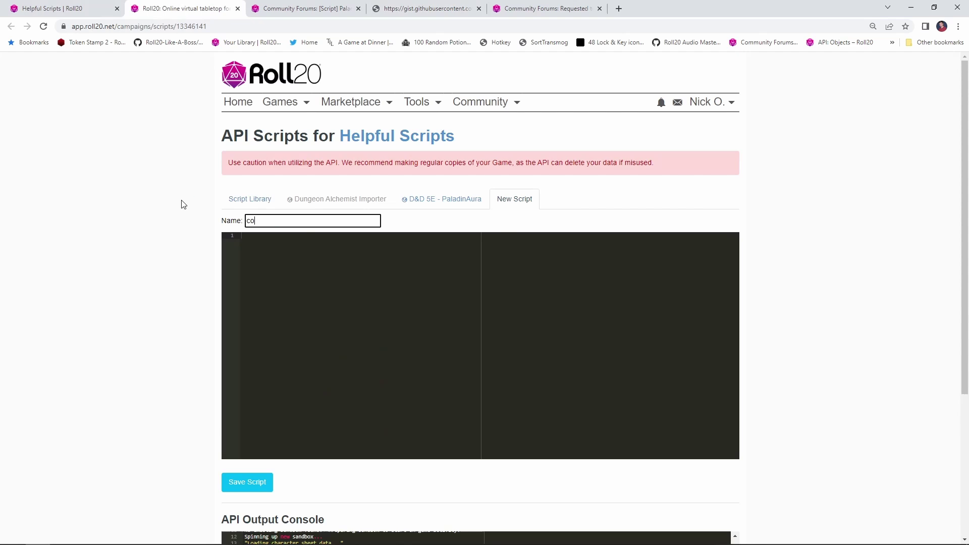
text(rpsecart)
key(Tab)
key(ctrl+v)
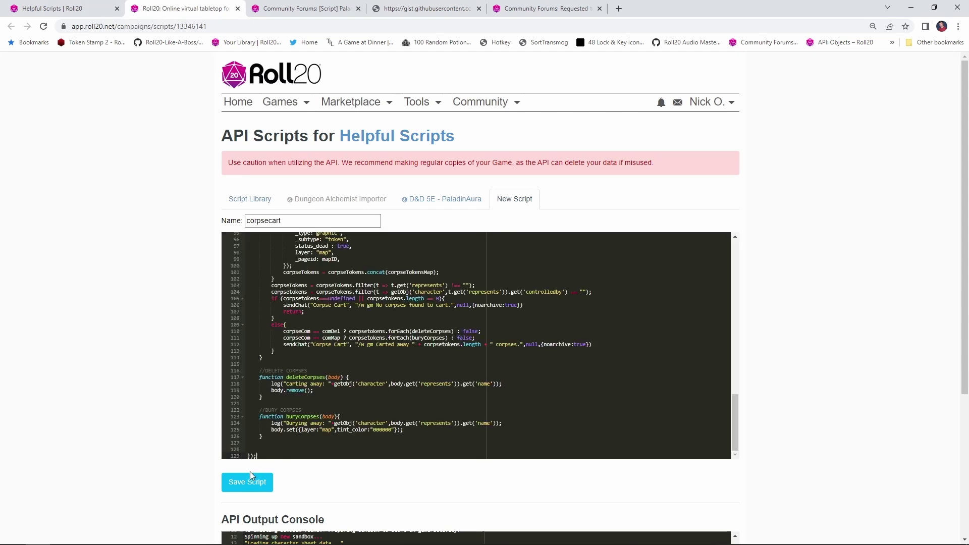
click(250, 473)
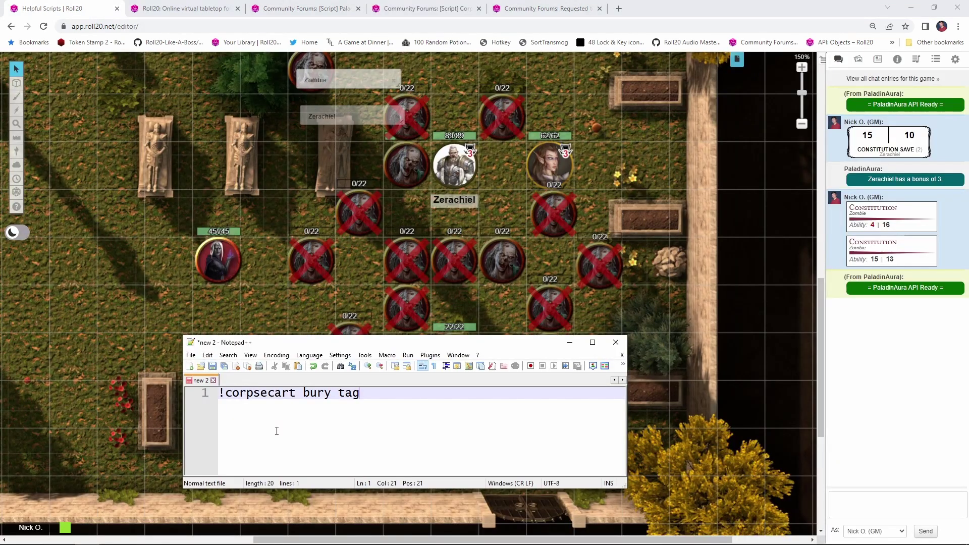
Step: Copy the command !corpsecart bury tag from Notepad++ and send it in the Roll20 game chat
drag(368, 410, 220, 425)
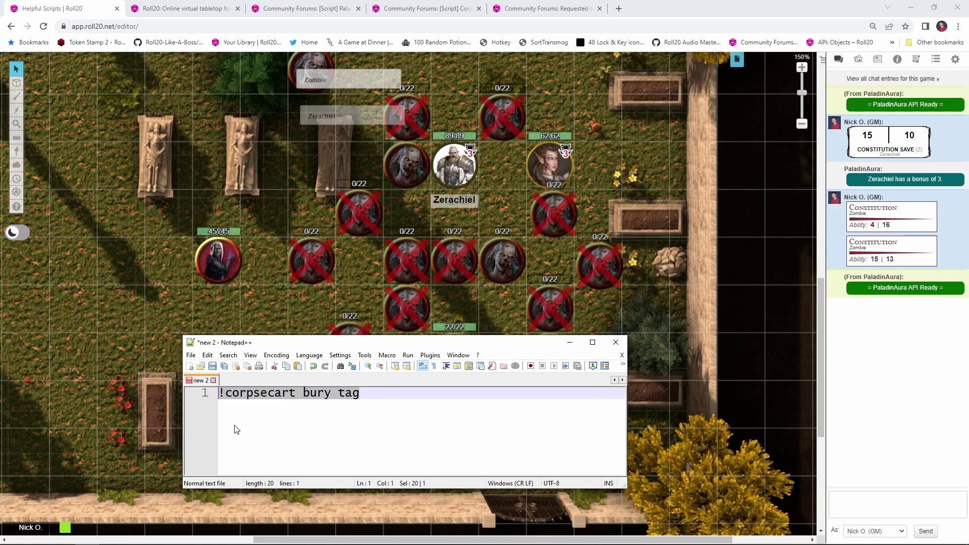
key(End)
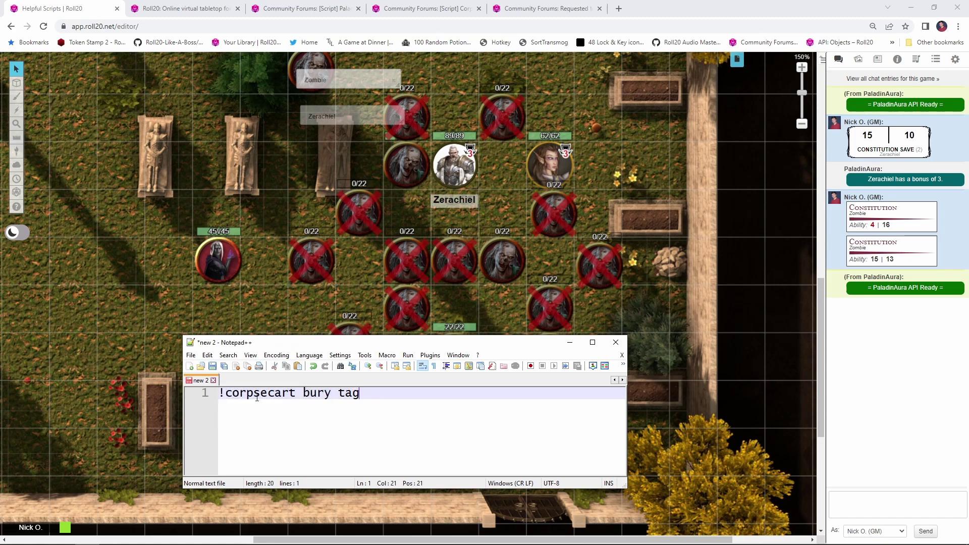
double_click(311, 397)
double_click(348, 403)
drag(360, 392, 204, 396)
key(ctrl+c)
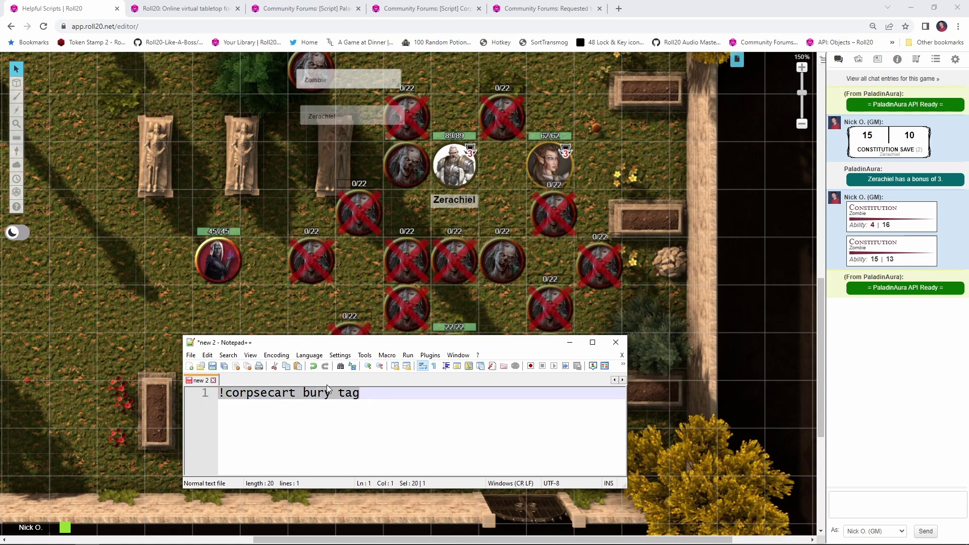
click(879, 507)
key(ctrl+v)
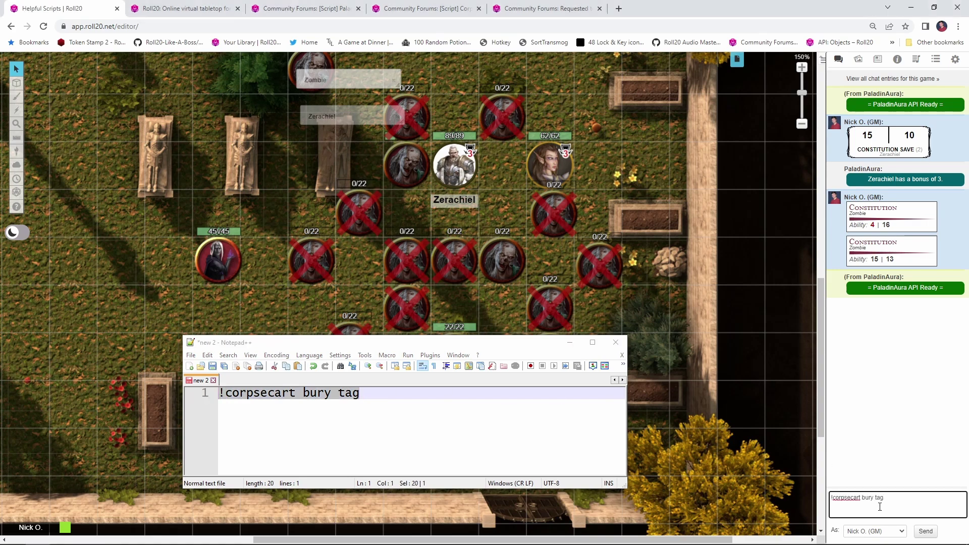
key(Return)
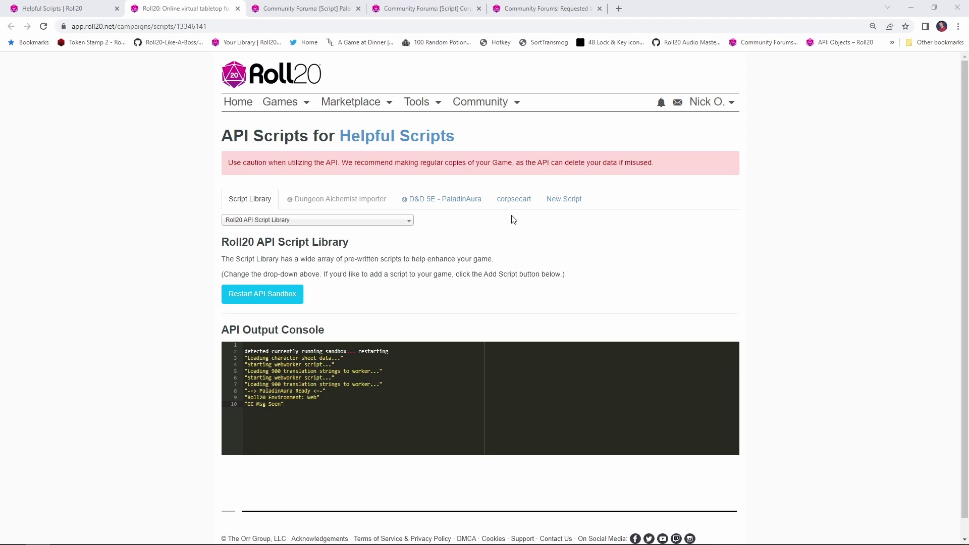
Step: Open the corpsecart script and comment out the line that sets mapID from player.get("_lastpage")
click(513, 201)
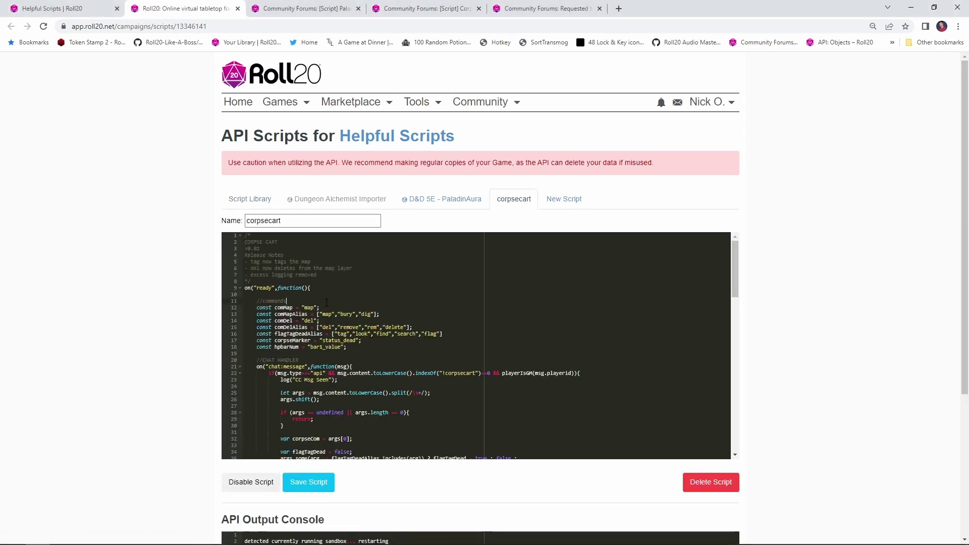
scroll(326, 301, down, 2)
scroll(326, 300, down, 4)
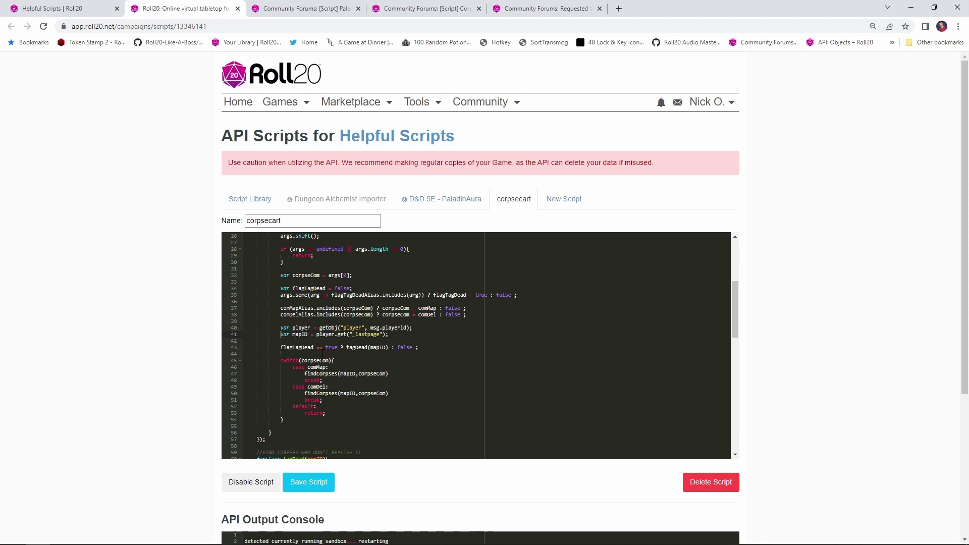
text(//)
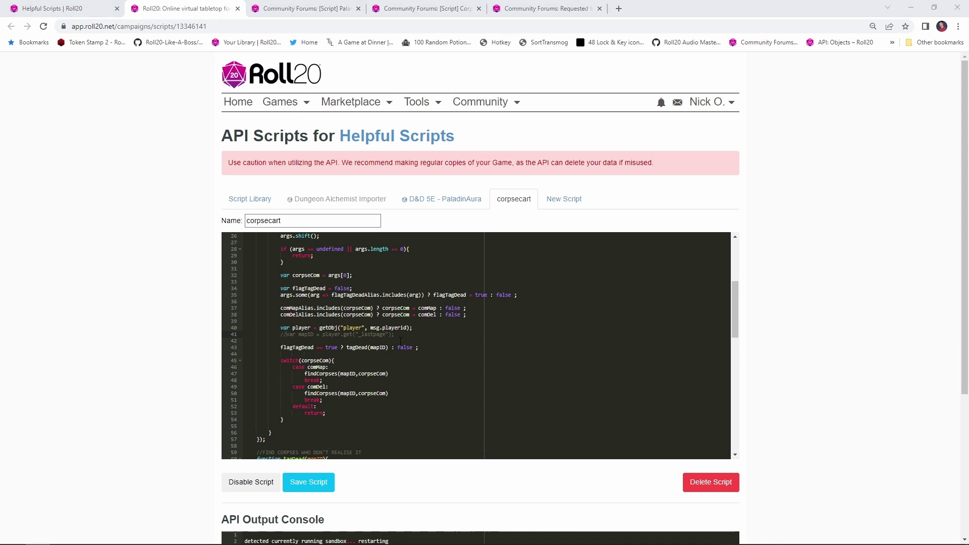
Step: Add the line var mapID = Campaign().get("playerpageid"); below the commented-out one and save the corpsecart script
click(402, 333)
key(Return)
key(ctrl+v)
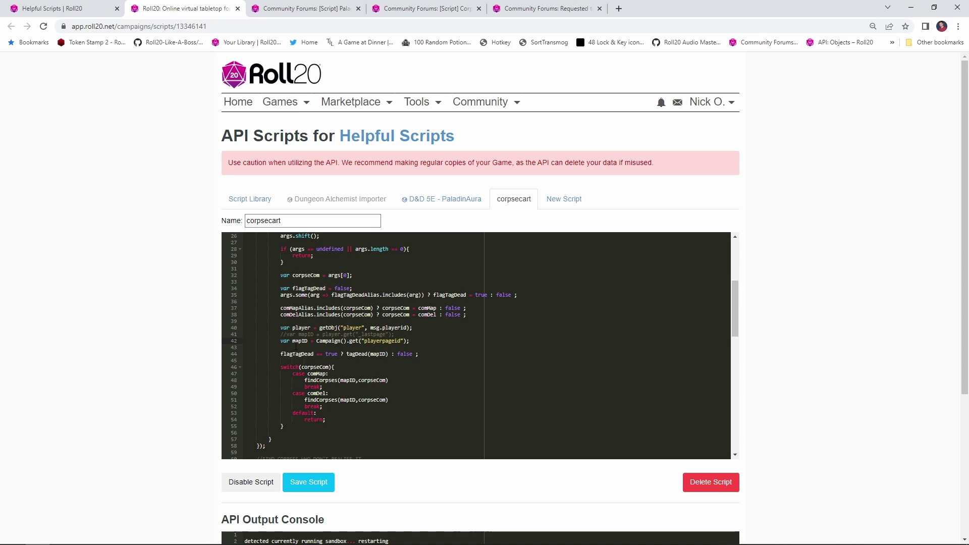
click(310, 487)
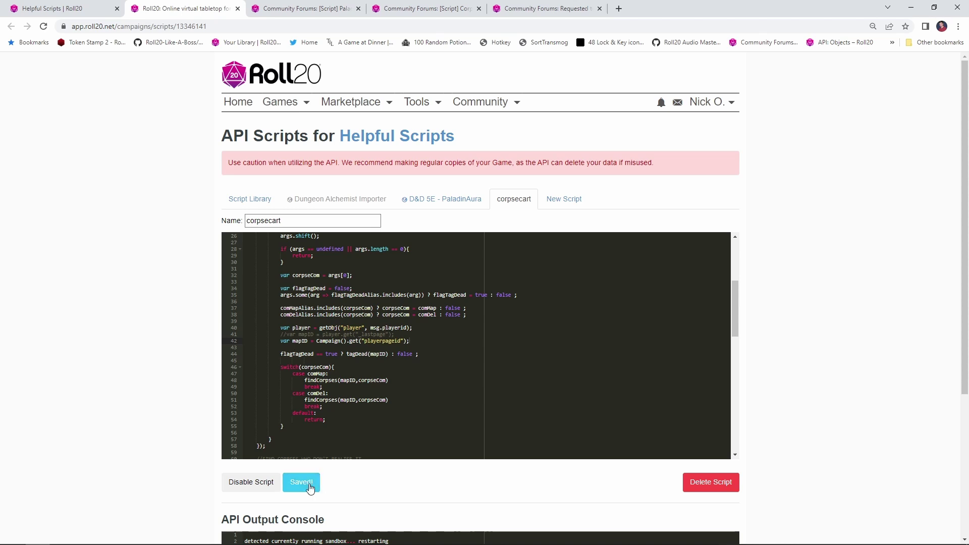
scroll(310, 487, down, 4)
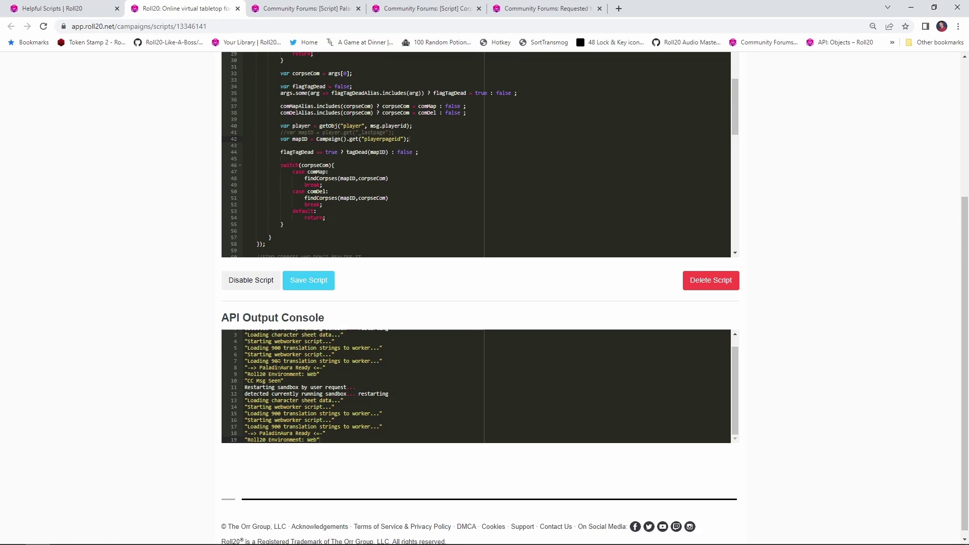
Step: Return to the game map, copy !corpsecart bury tag from Notepad++ again and rerun it in the chat
click(50, 8)
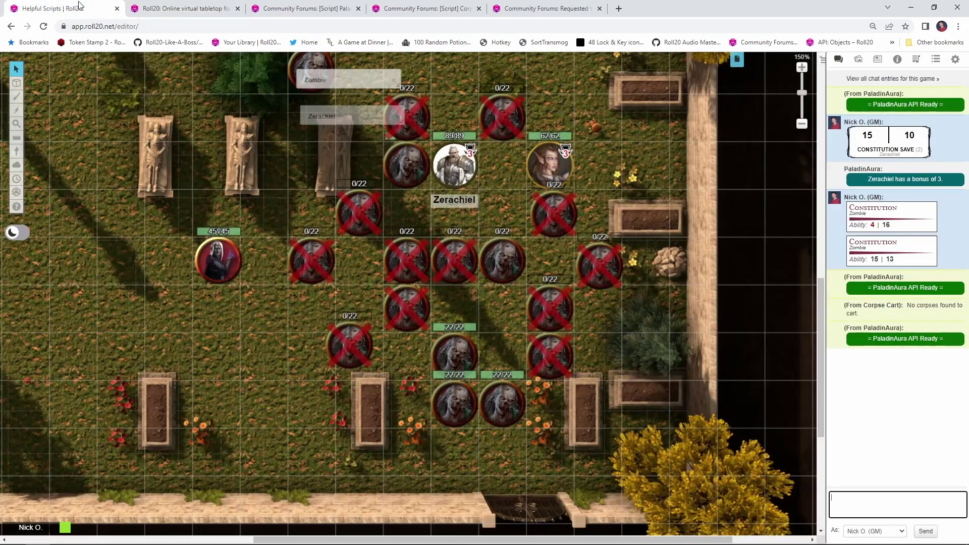
key(alt+Tab)
click(202, 393)
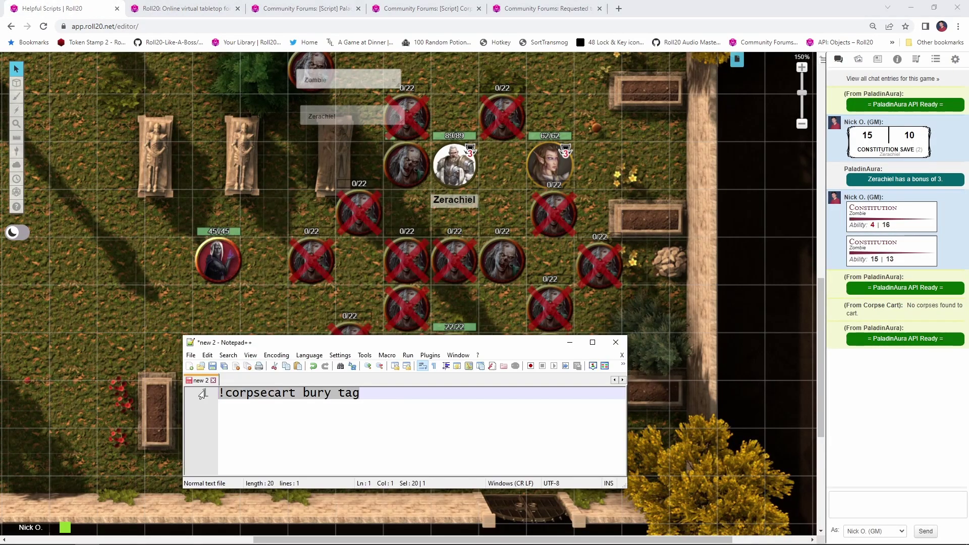
key(ctrl+c)
click(846, 499)
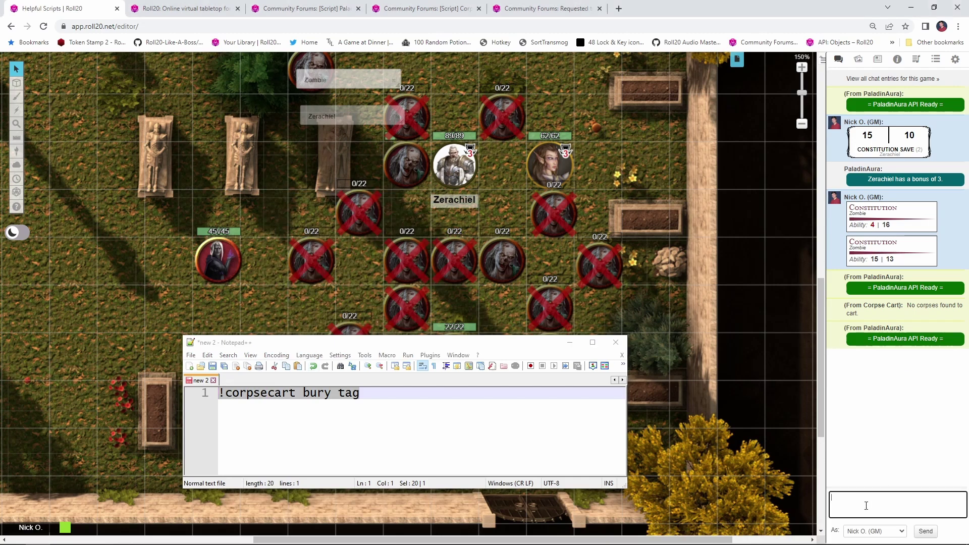
key(ctrl+v)
key(Return)
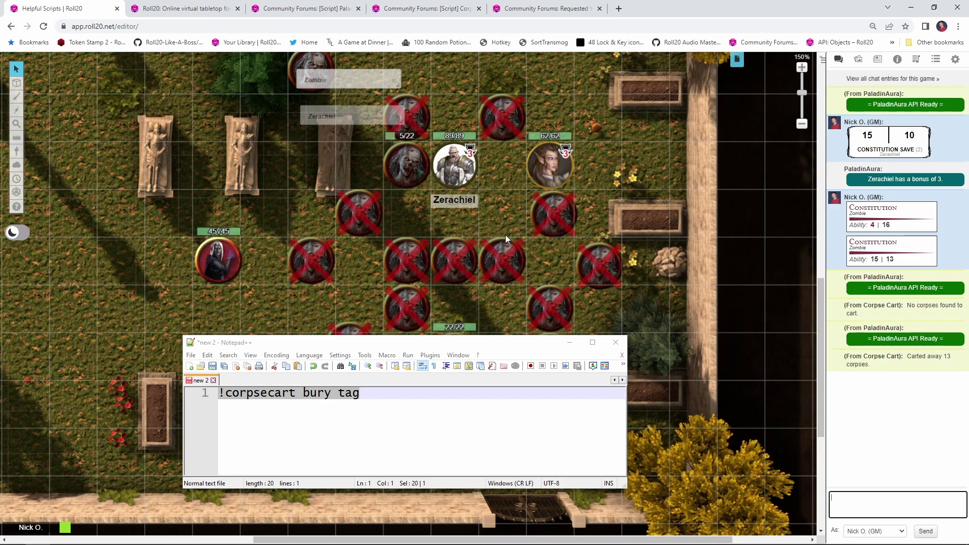
Step: Check a dead zombie on the Map & Background layer, return to Objects & Tokens and check the zombie beside Zerachiel
click(471, 234)
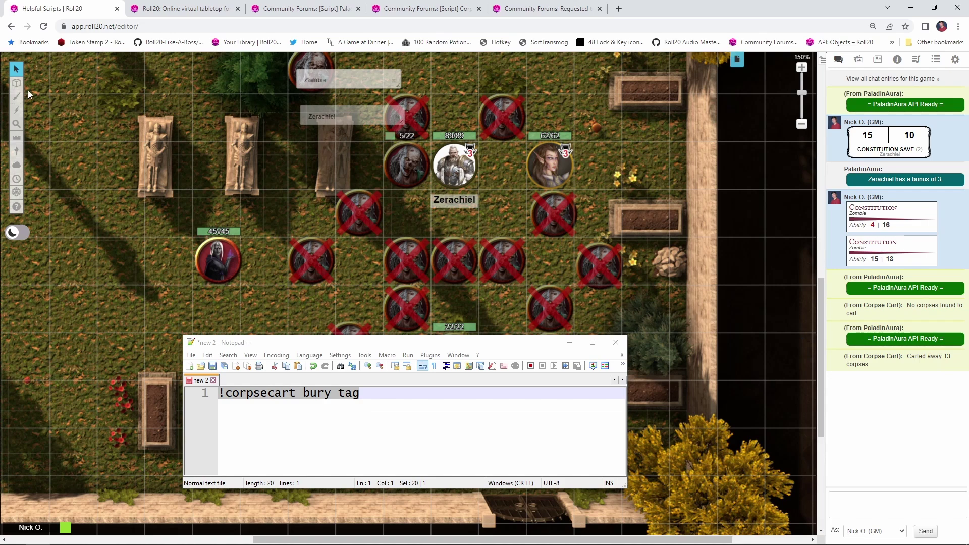
mouse_move(16, 83)
click(63, 79)
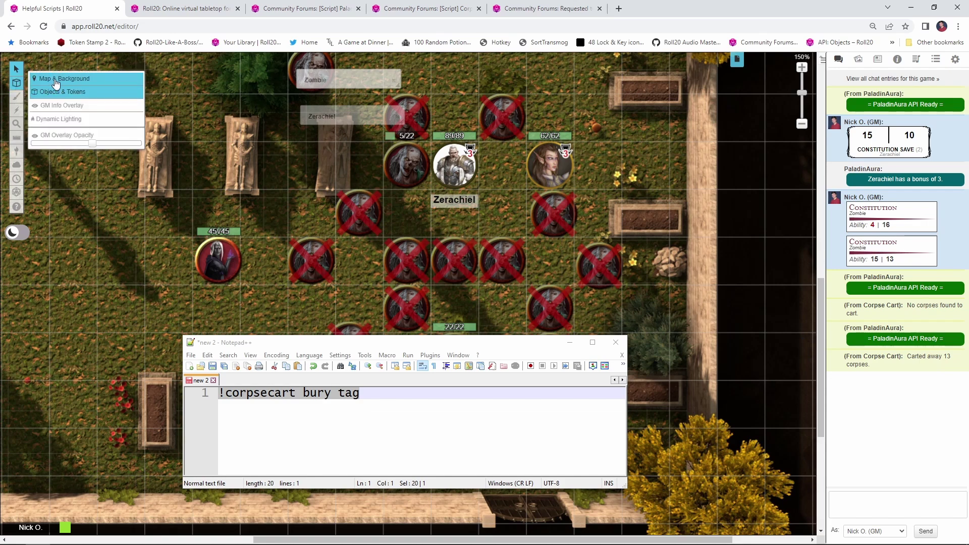
click(372, 212)
mouse_move(16, 82)
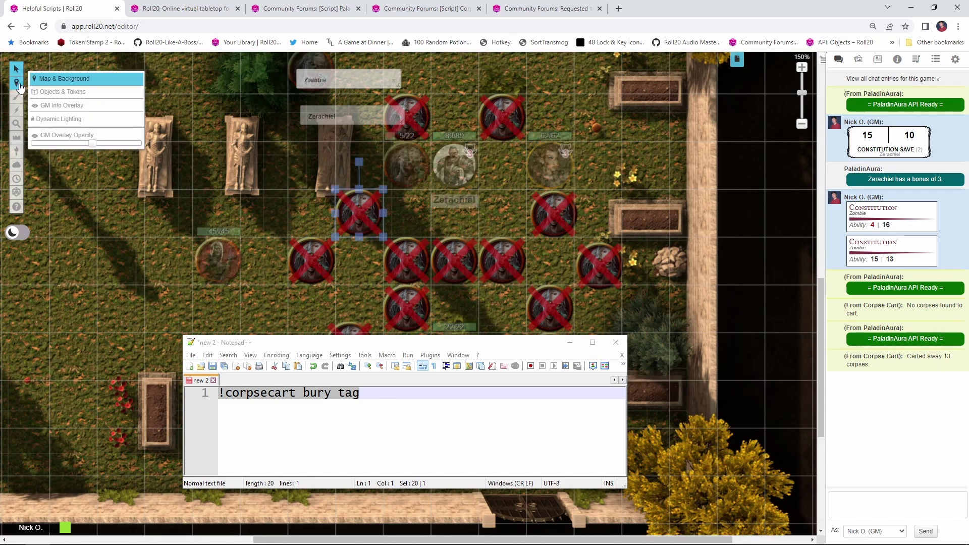
click(63, 91)
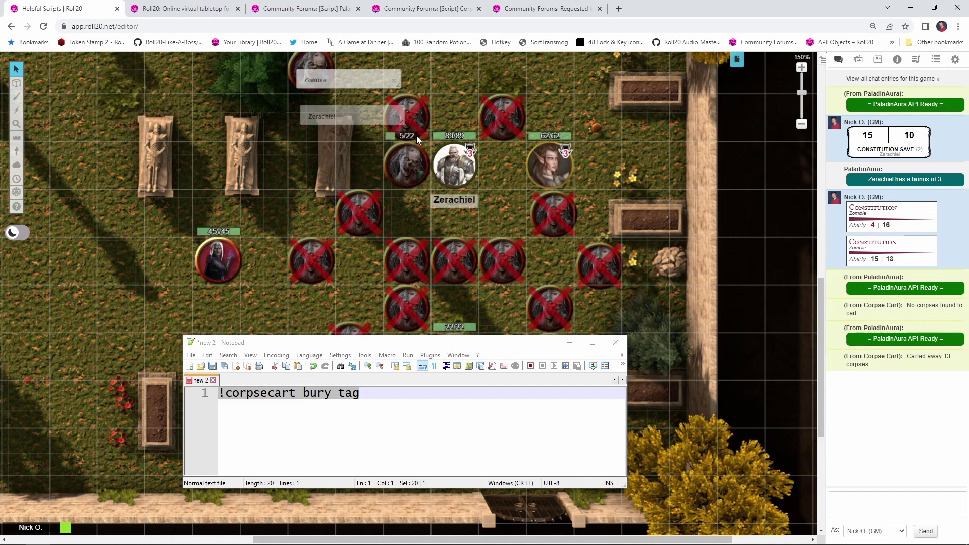
click(406, 160)
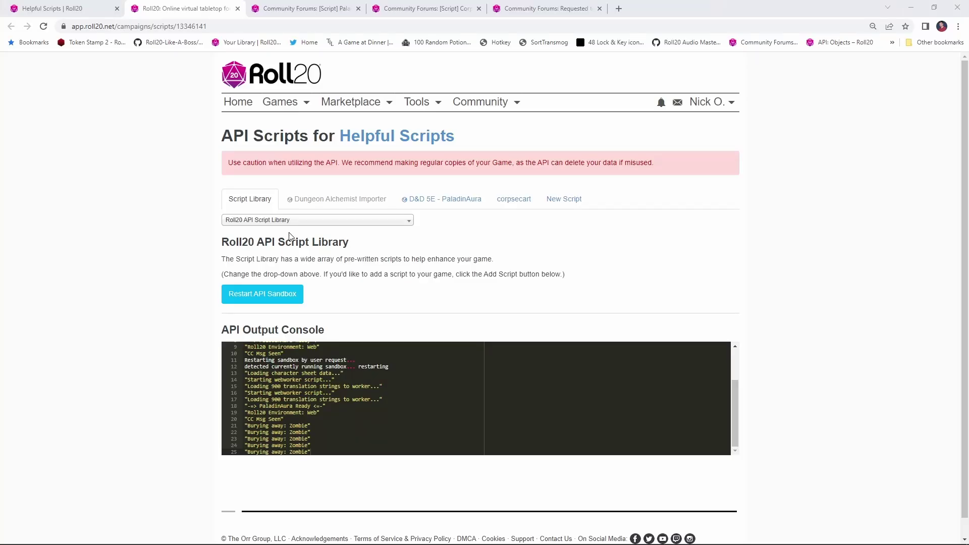
Step: Find TokenMod in the API Script Library and add it to the game
click(308, 222)
text(token)
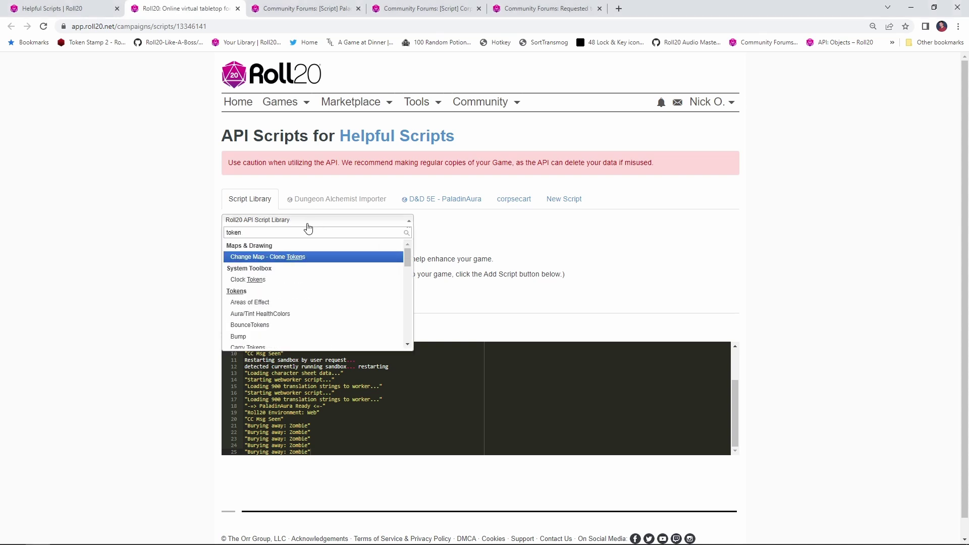
text(mo)
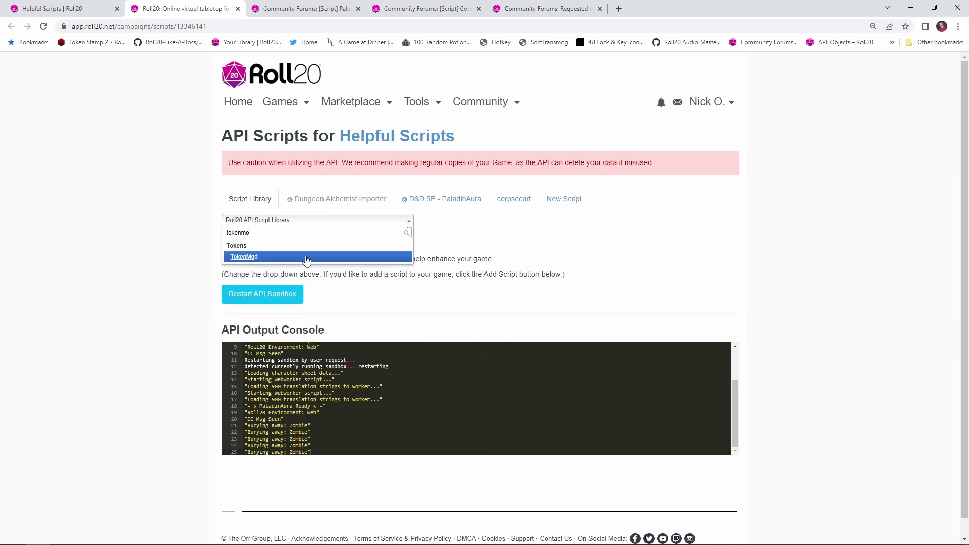
click(306, 258)
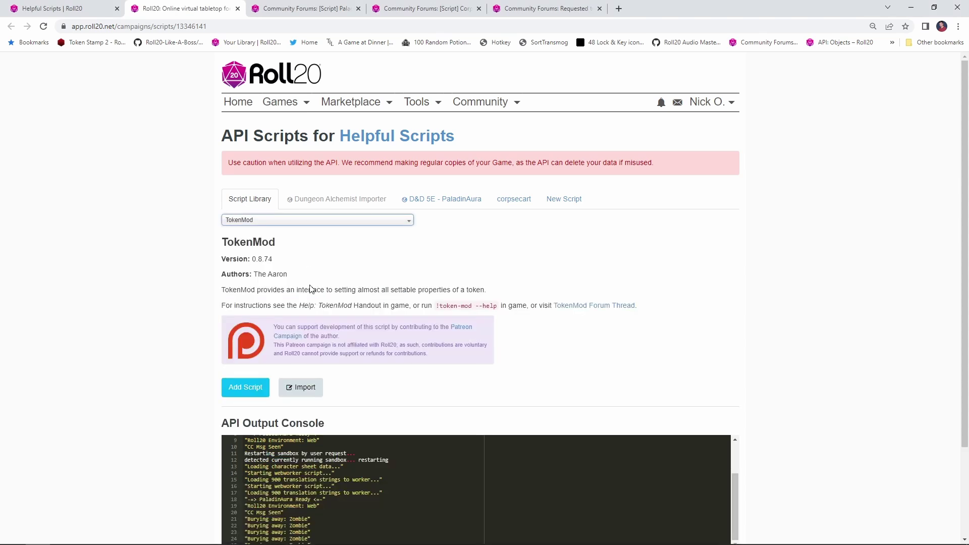
click(242, 387)
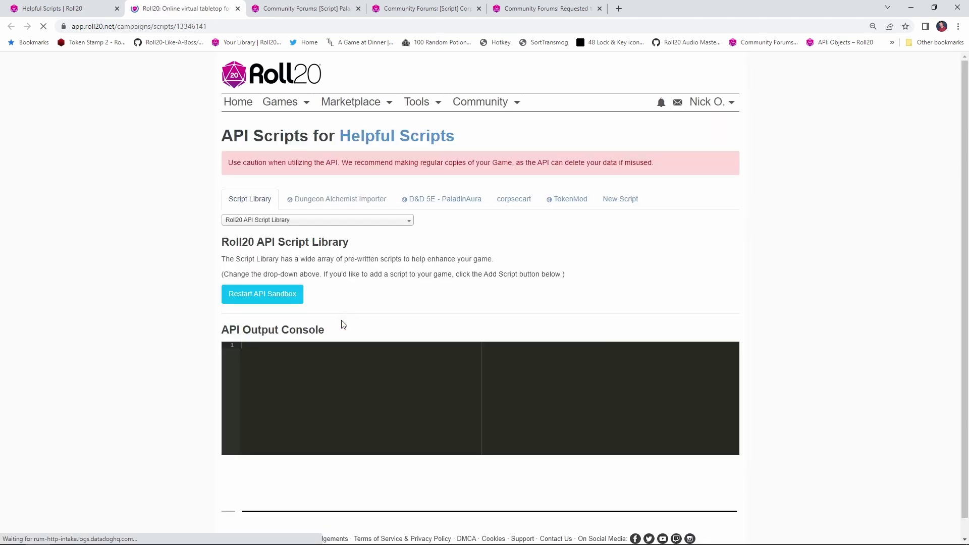
Step: Go to the concentration API forum thread and copy the whole code block from the post
key(ctrl+9)
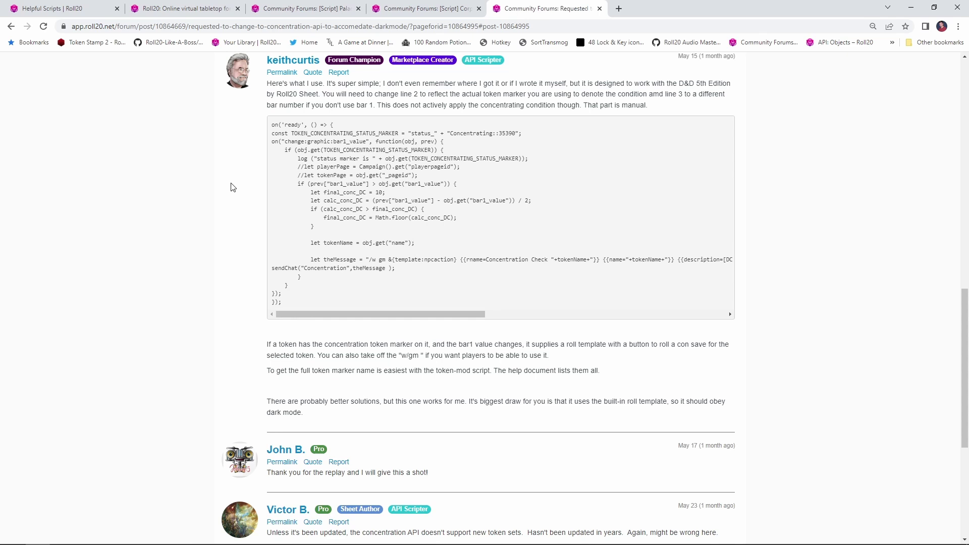
drag(296, 301, 262, 123)
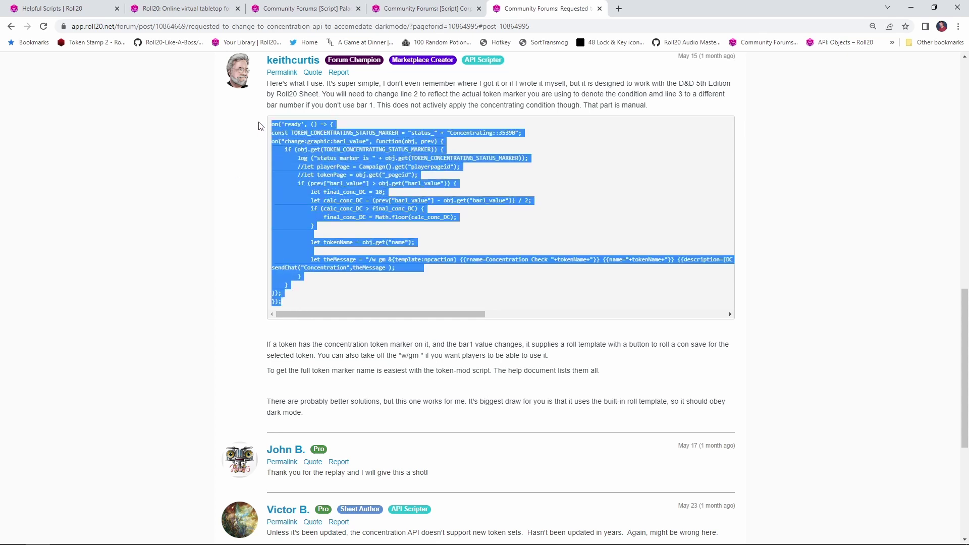
key(ctrl+c)
Step: Create a new API script named concentration, paste in the copied code and save it
click(184, 8)
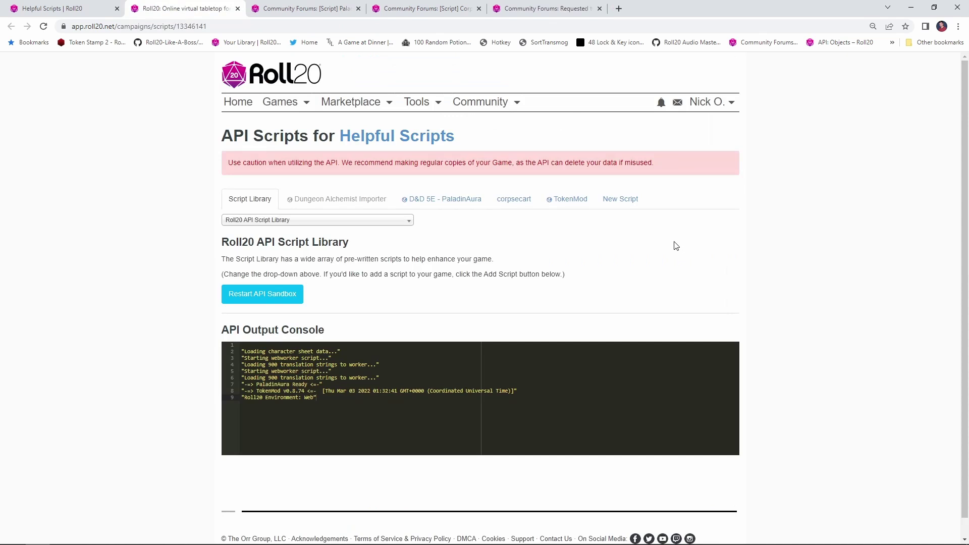
click(625, 200)
click(382, 242)
key(ctrl+v)
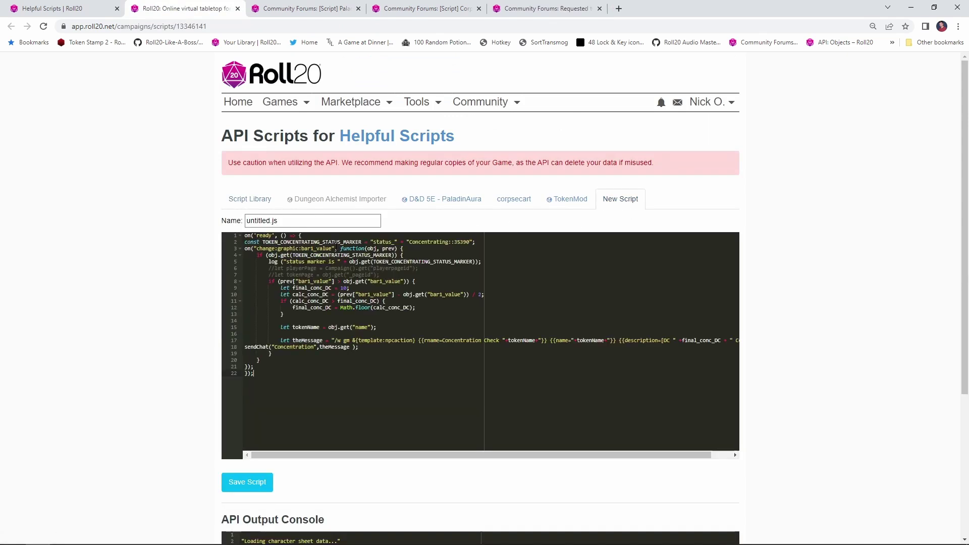
drag(282, 221, 227, 217)
text(concentration)
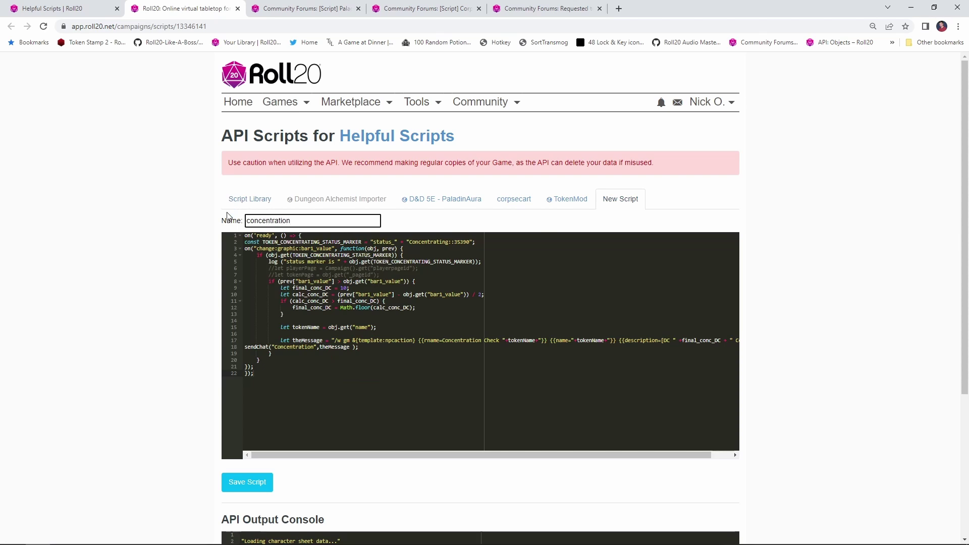
key(Return)
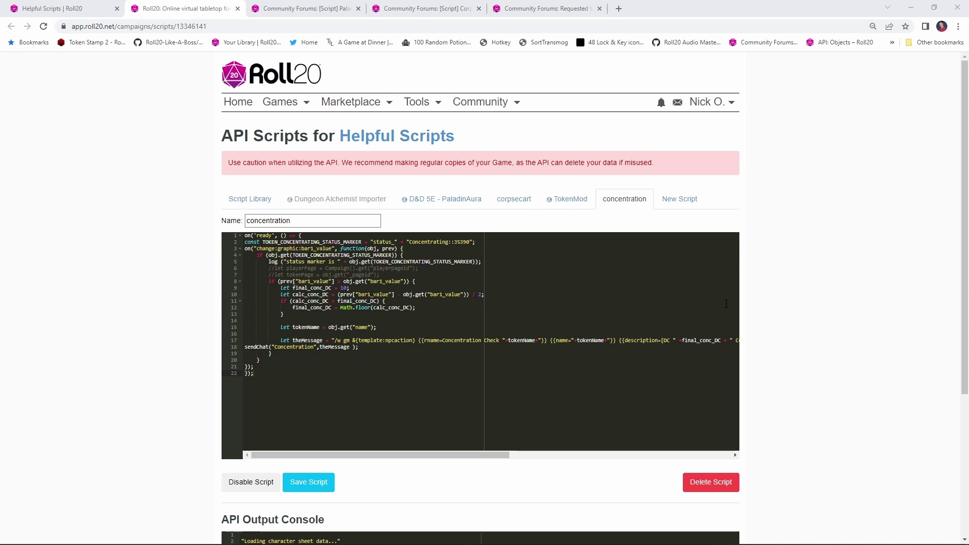
Step: Look up the aura marker in Zerachiel's token marker list and set TOKEN_CONCENTRATING_STATUS_MARKER to "status_" + "aura" in the concentration script
click(91, 9)
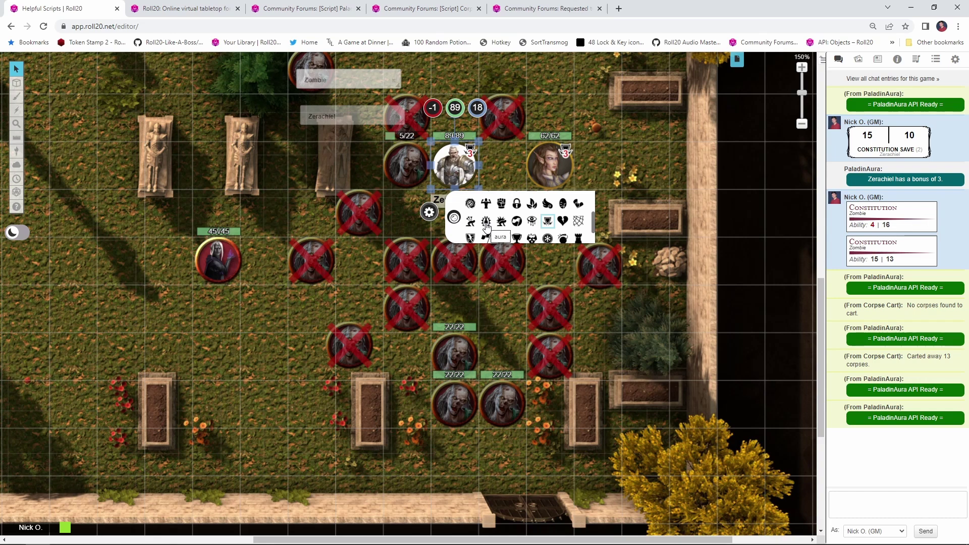
click(194, 8)
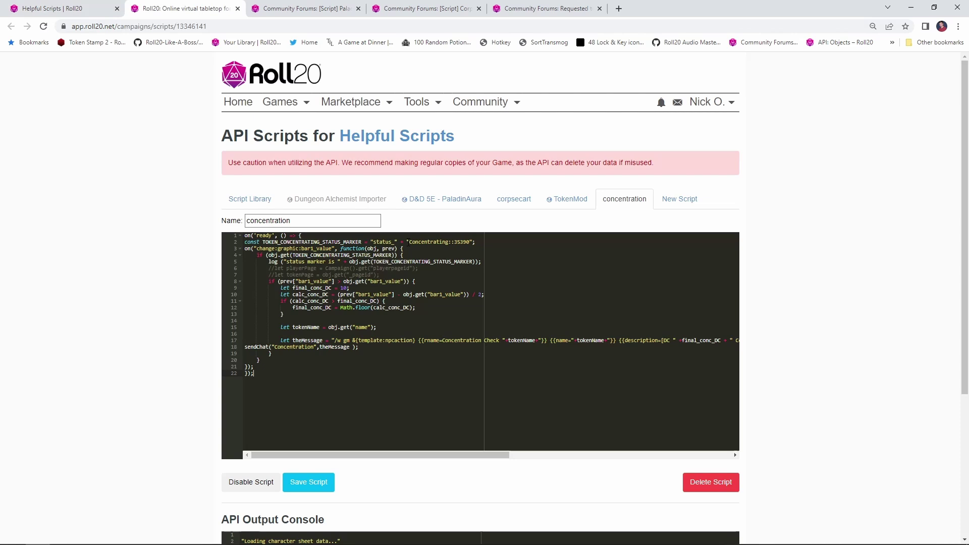
drag(406, 242, 470, 242)
text("aura)
Step: Replace Concentrating with aura in the token-mod statusmarkers command on line 17 of the concentration script and save the script
drag(504, 456, 730, 466)
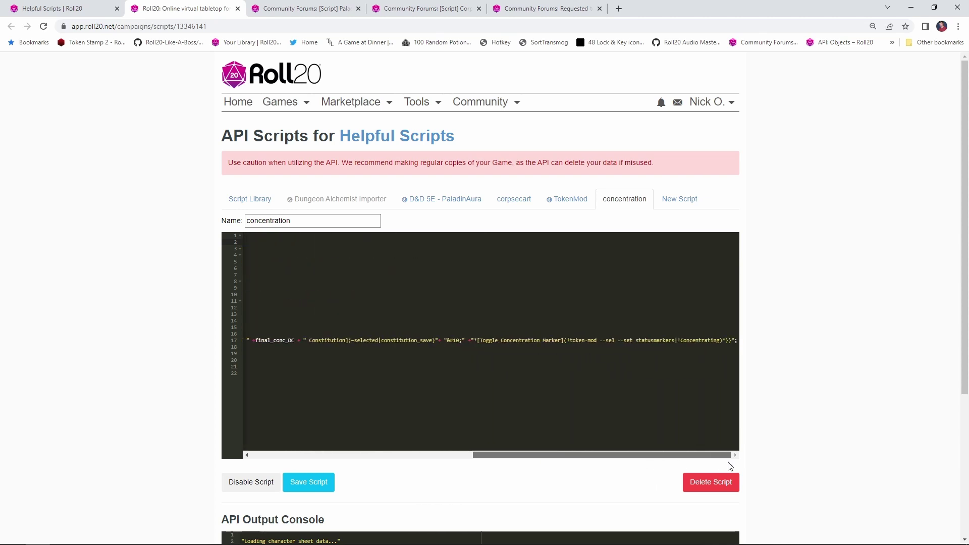
drag(718, 340, 699, 340)
click(702, 341)
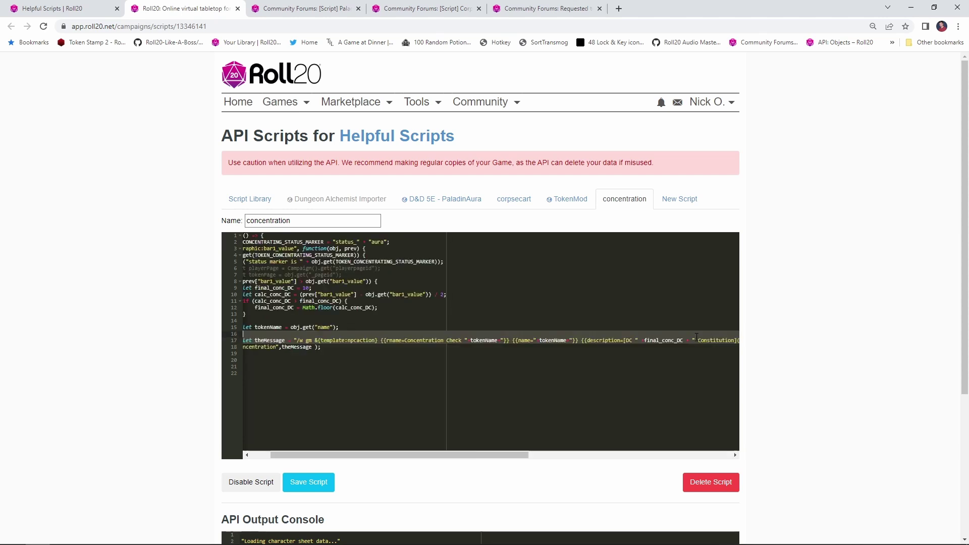
double_click(701, 341)
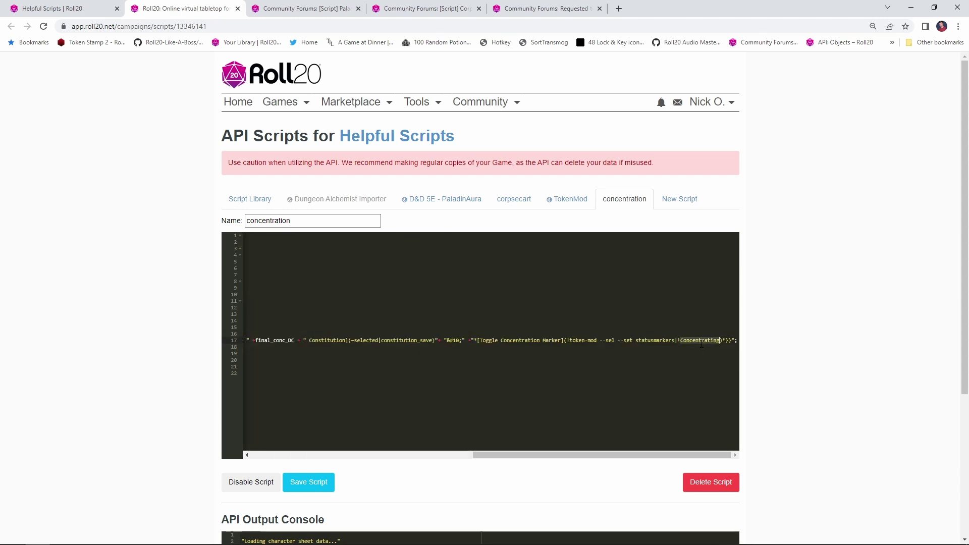
text(aura)
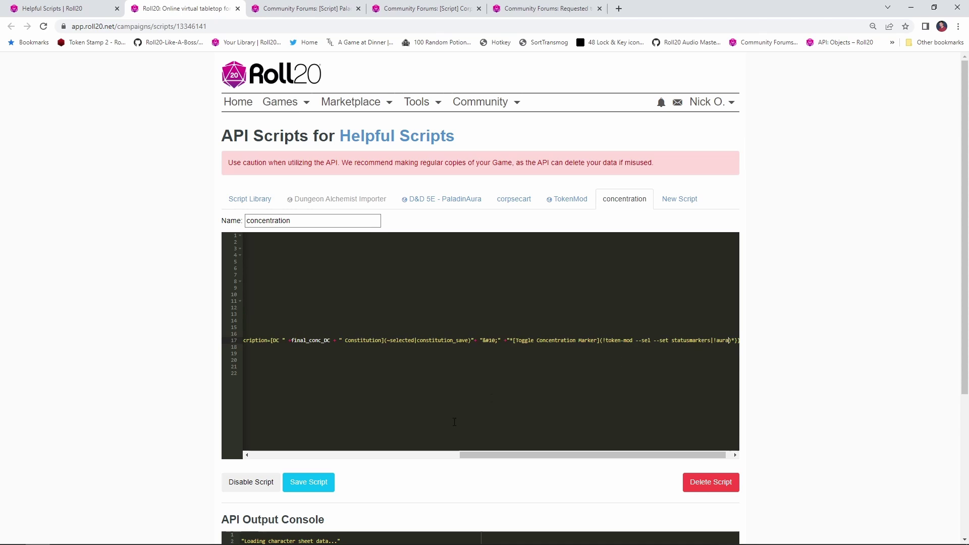
click(311, 484)
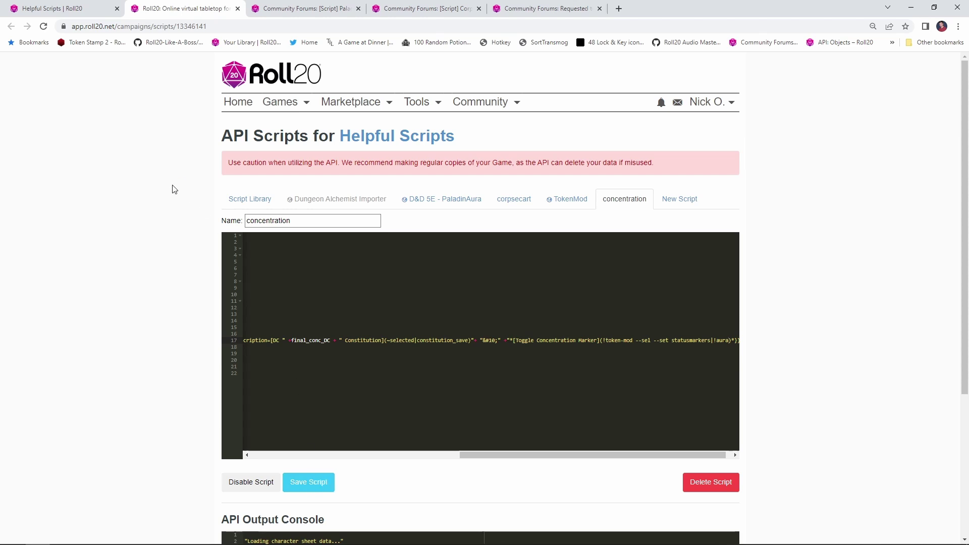
Step: Return to the game map and apply the aura status marker to the Drow Mage token
click(71, 9)
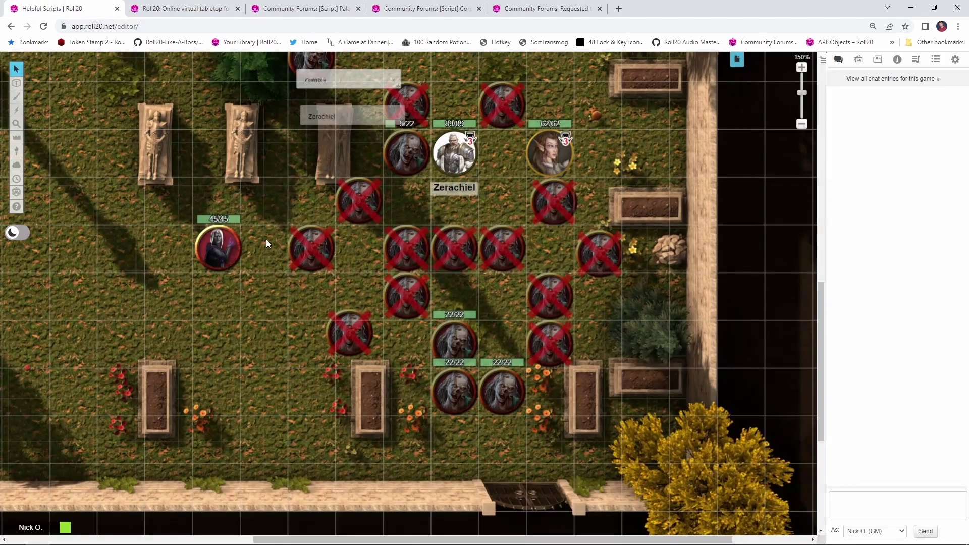
click(217, 246)
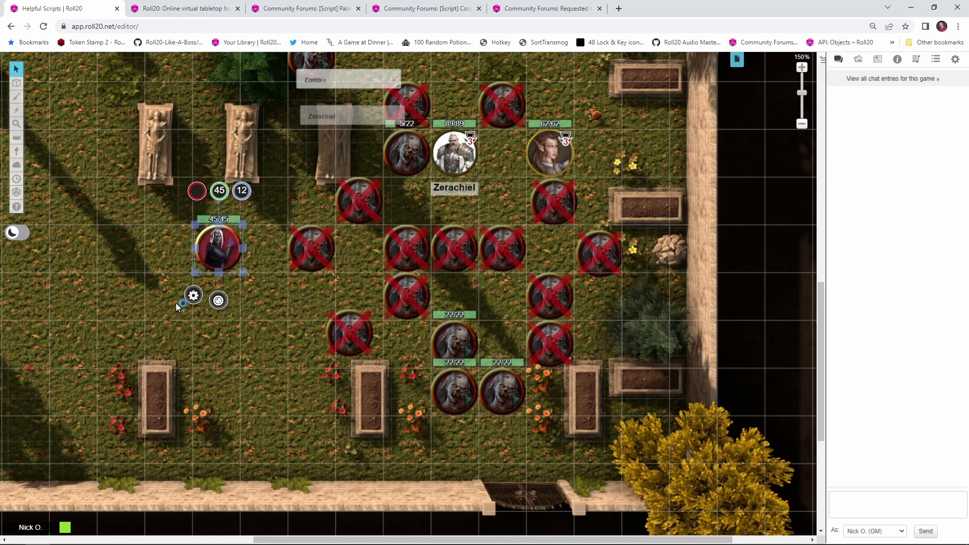
mouse_move(218, 301)
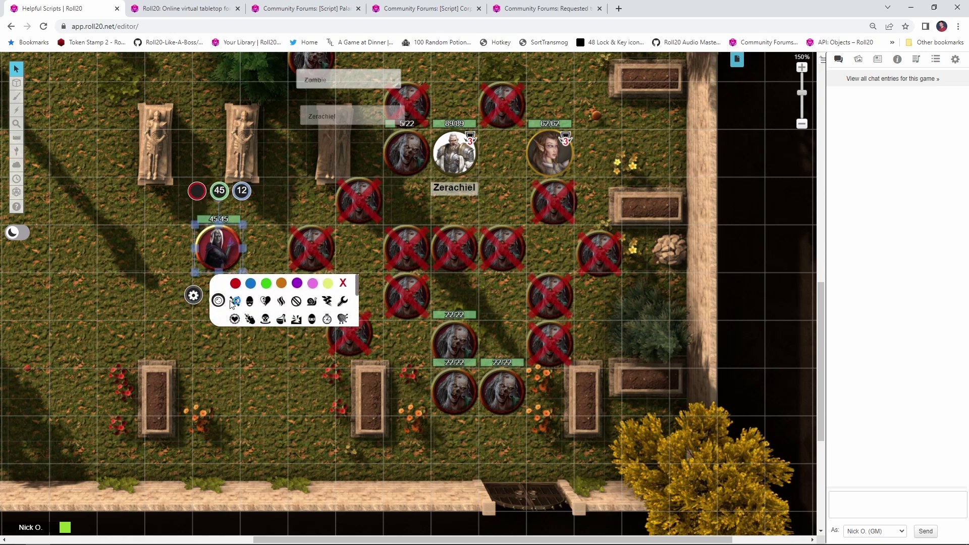
scroll(243, 302, down, 5)
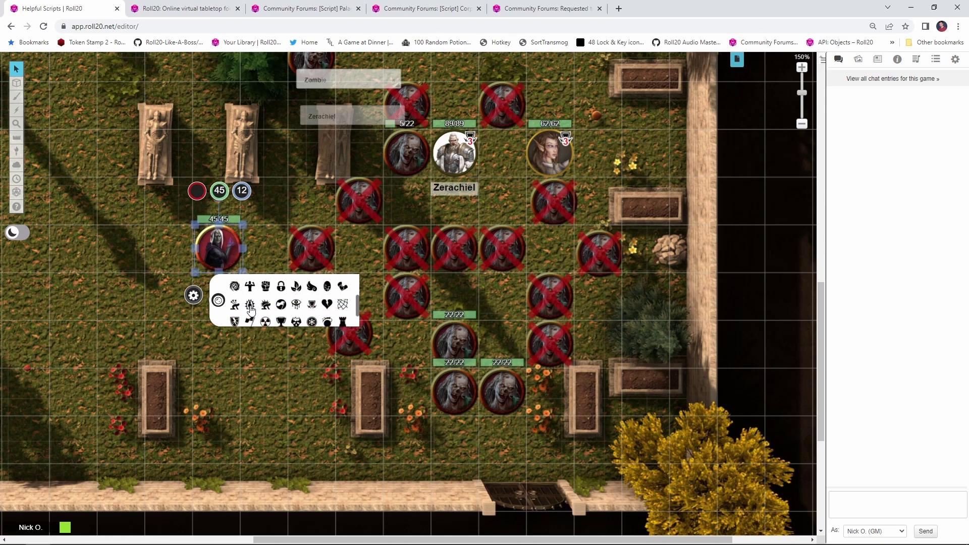
click(250, 304)
click(262, 334)
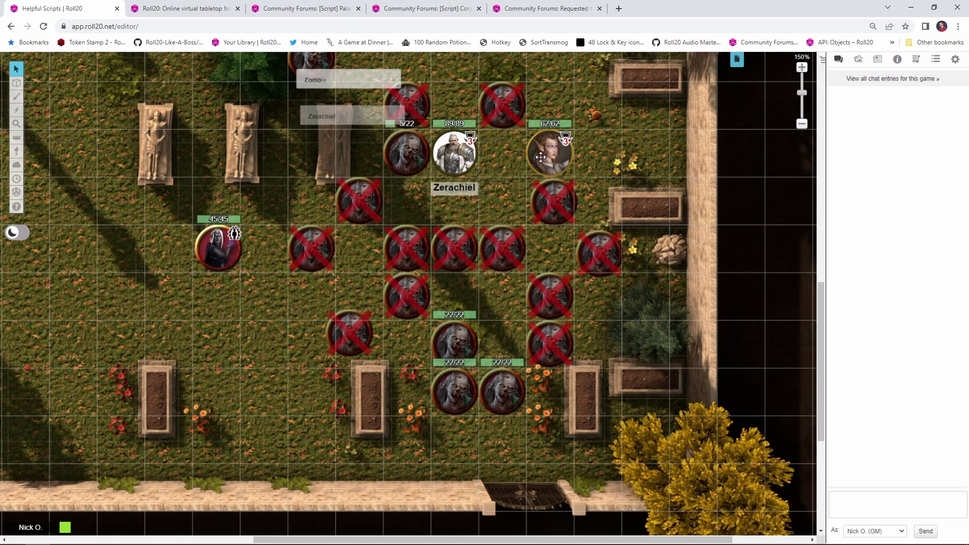
Step: Subtract 6 from the Drow Mage token's hit points using the modification -6
click(220, 243)
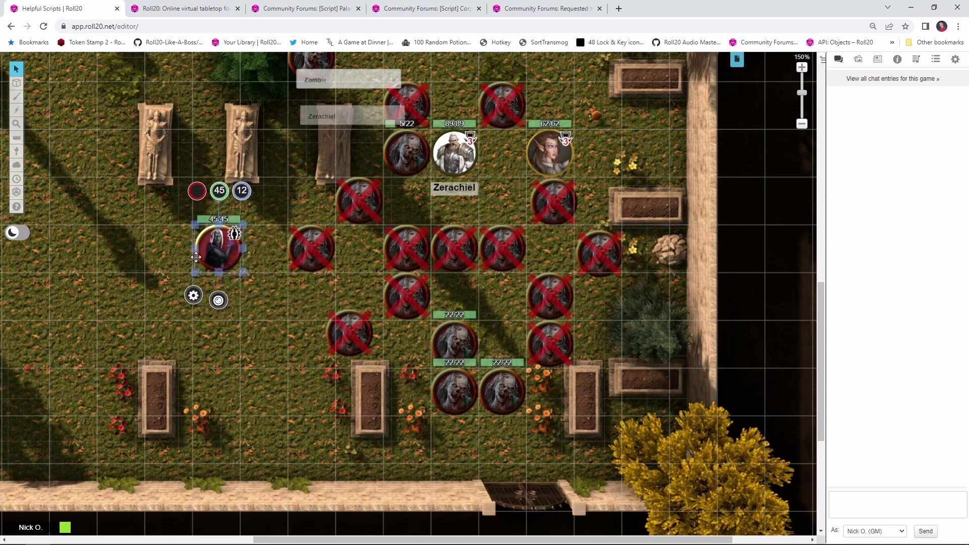
click(221, 196)
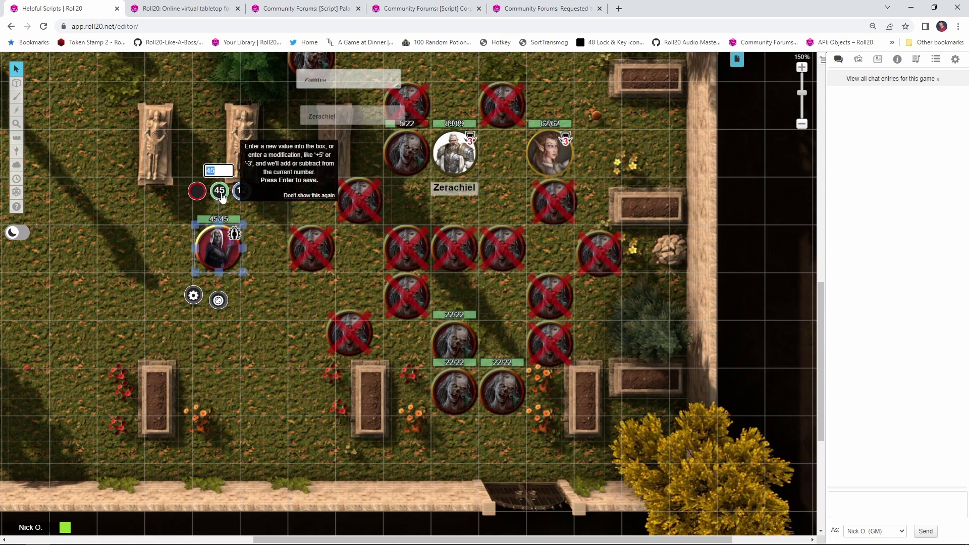
text(-6)
key(Return)
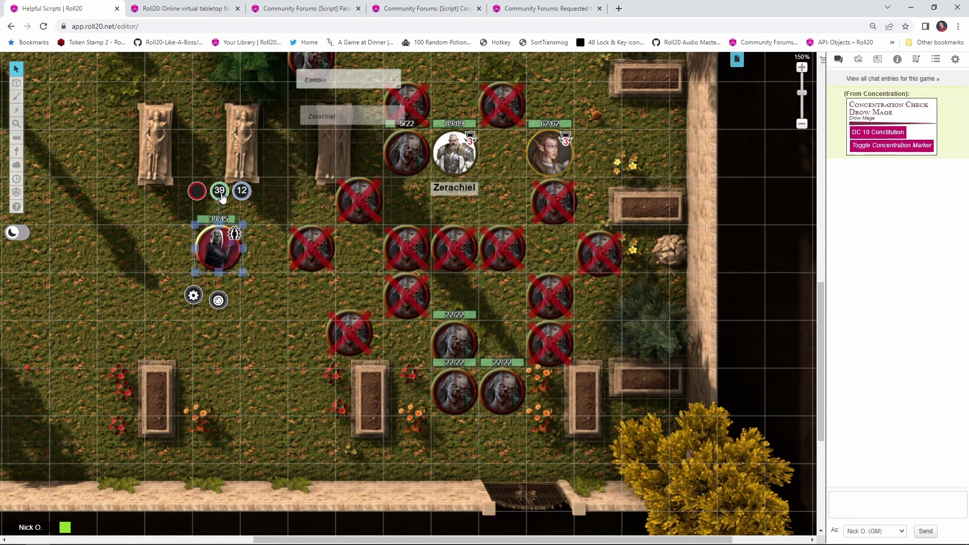
Step: Roll the DC 10 Constitution save from the Concentration Check message and toggle the Drow Mage's concentration marker
click(887, 136)
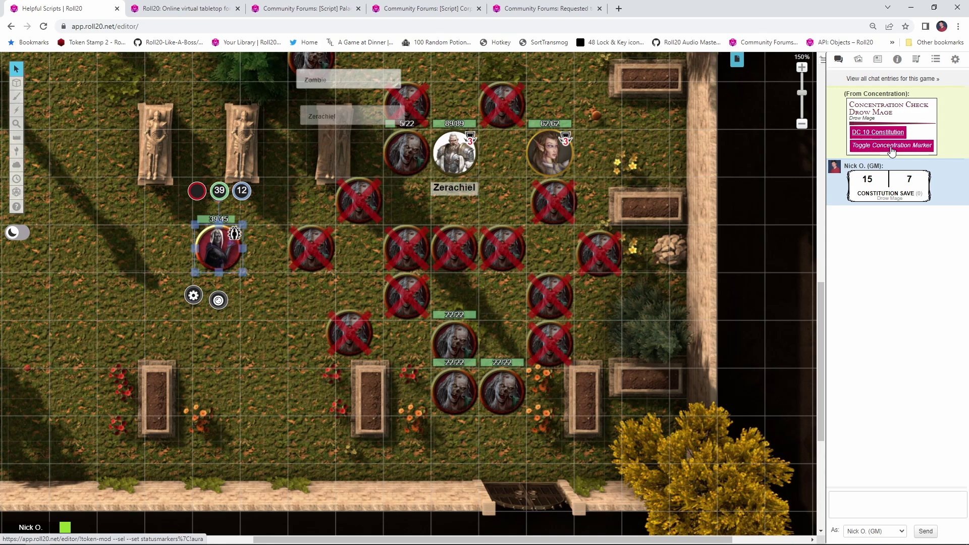
click(892, 149)
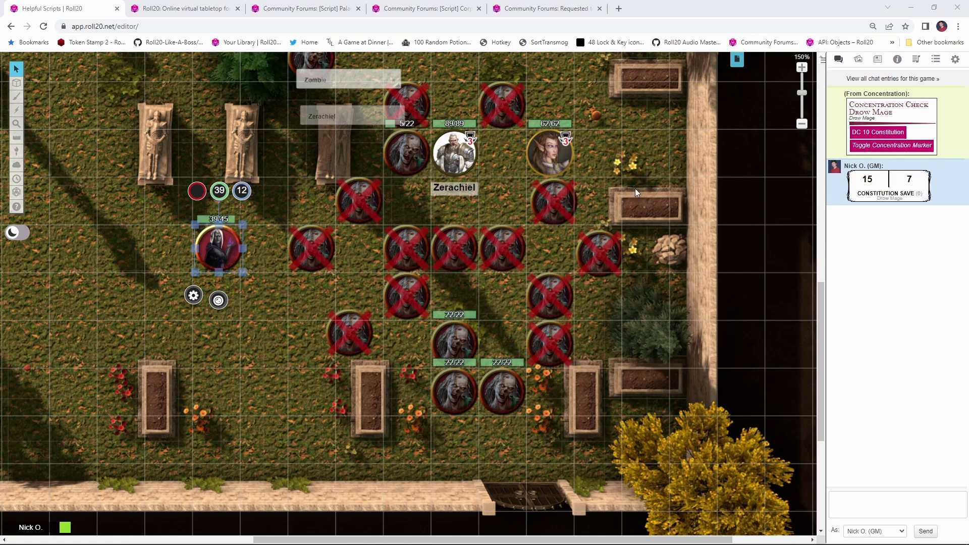
Step: Switch to Notepad++ and copy the whole command !token-mod --sel --set statusmarkers|aura
key(alt+Tab)
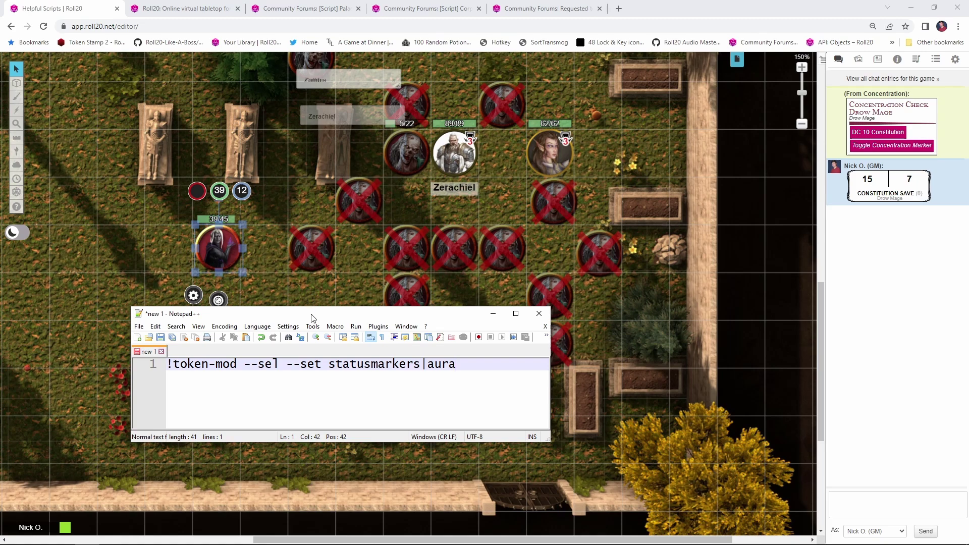
click(309, 365)
click(180, 364)
drag(453, 377, 160, 368)
key(ctrl+c)
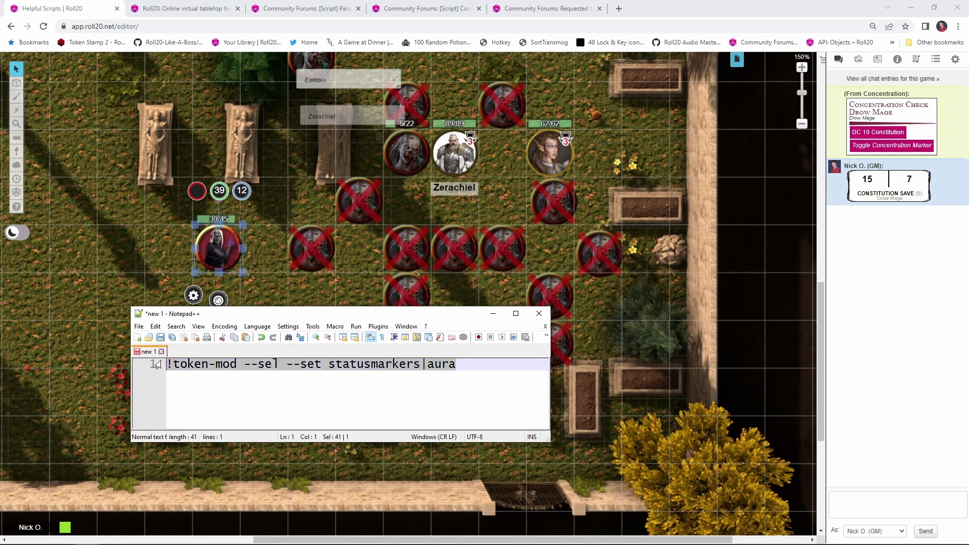
Step: Add a Roll20 macro named Concentration with the copied token-mod command as its action and save it
click(935, 59)
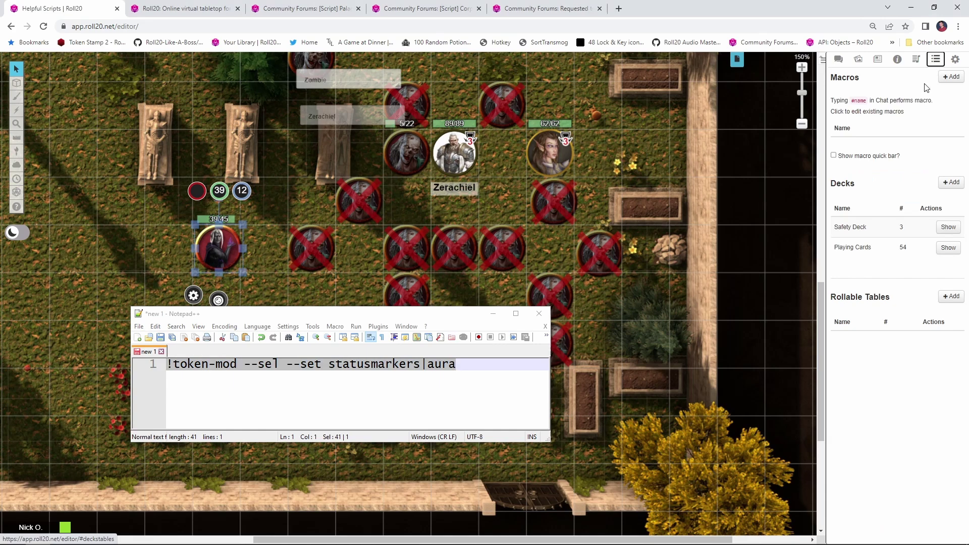
click(950, 182)
click(951, 77)
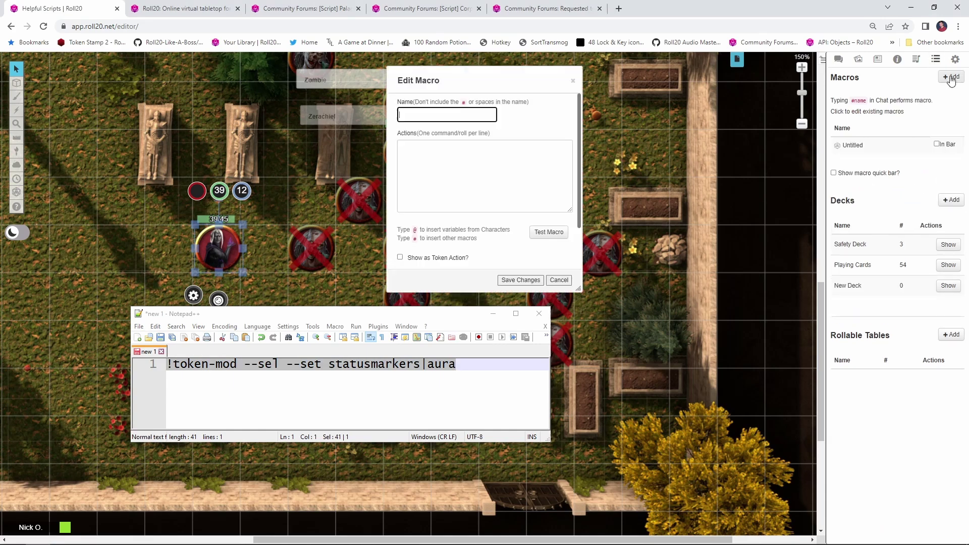
click(437, 152)
key(ctrl+v)
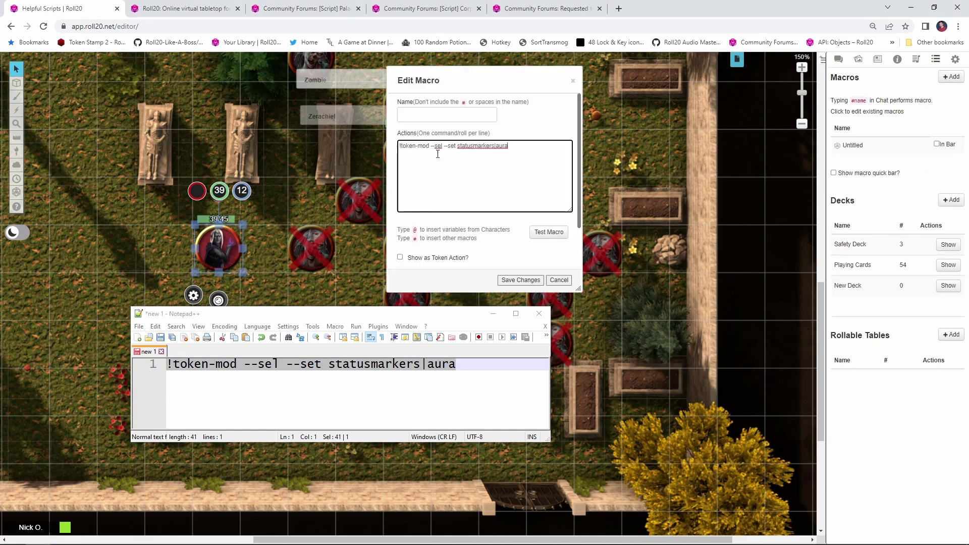
click(436, 117)
text(Concentration)
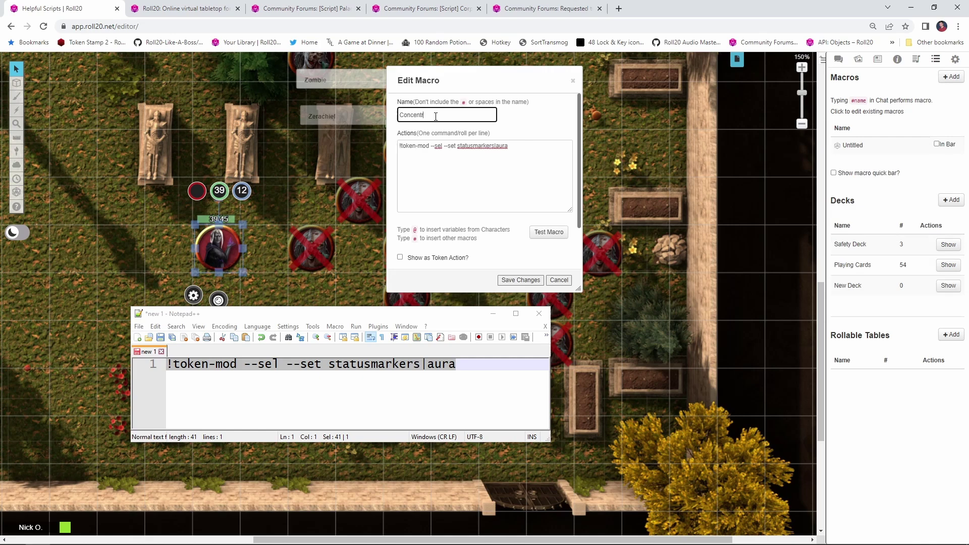
click(530, 281)
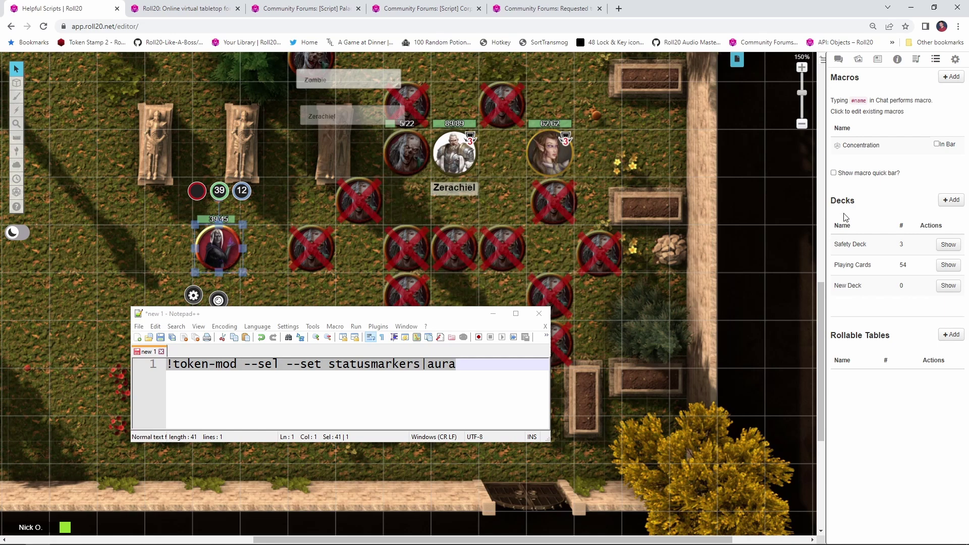
Step: Show the Concentration macro in the macro quick bar and run it on the selected Drow Mage token
click(936, 145)
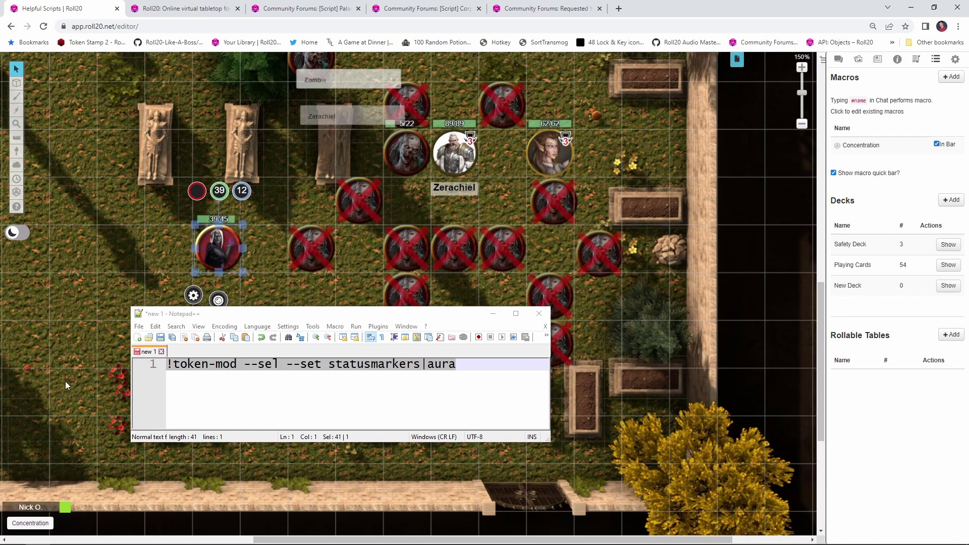
click(34, 524)
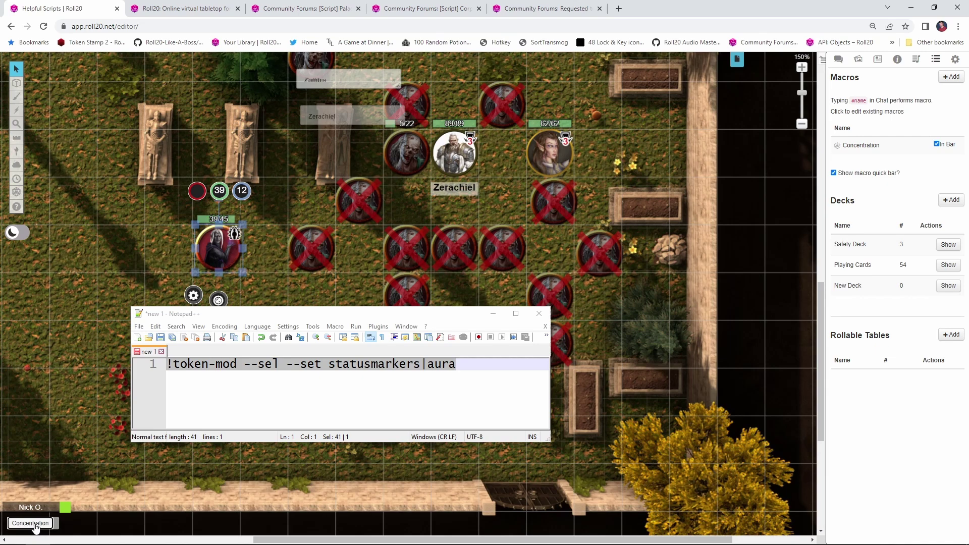